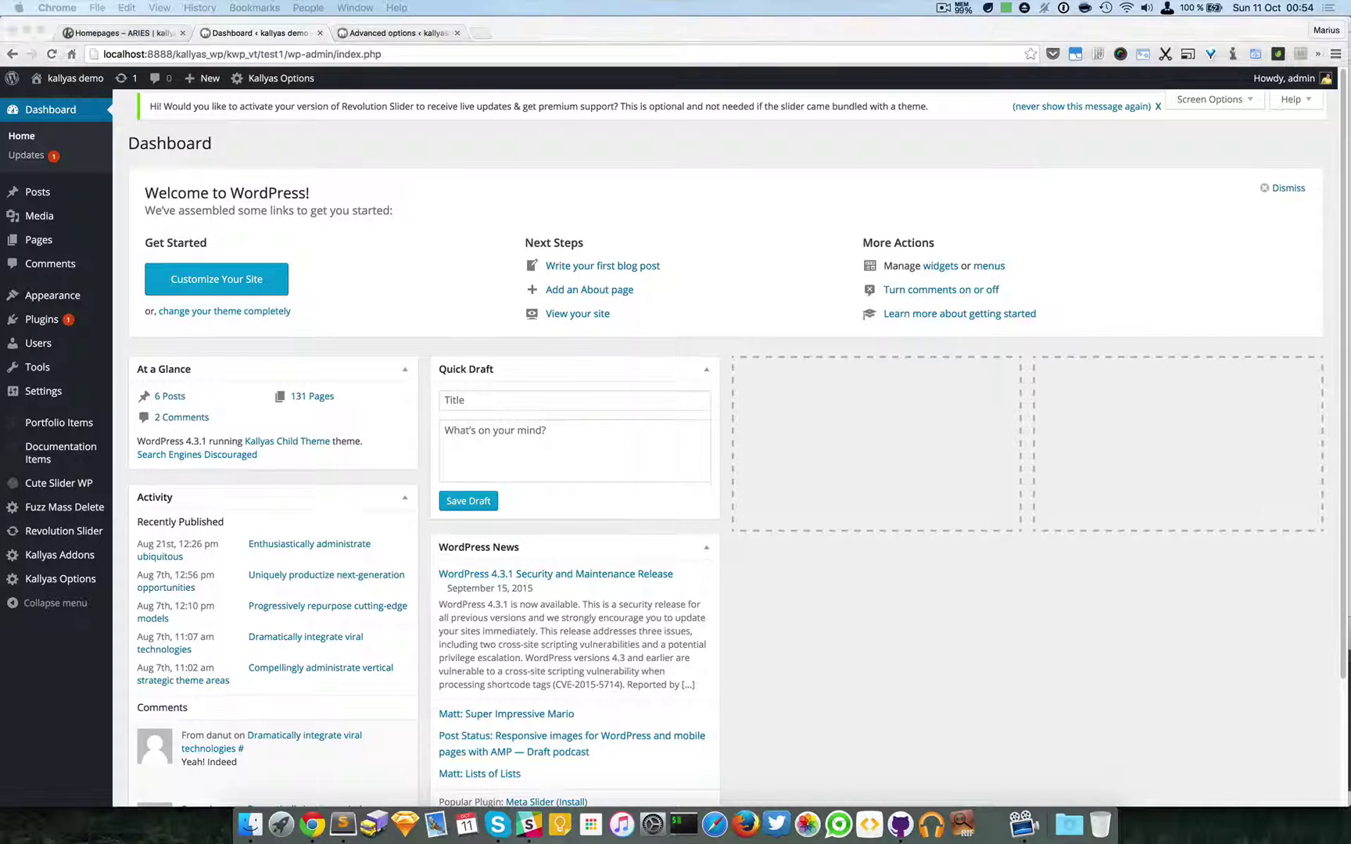
# Step: Bring up the Kallyas Options flyout in the admin sidebar to list its sections
pyautogui.click(48, 663)
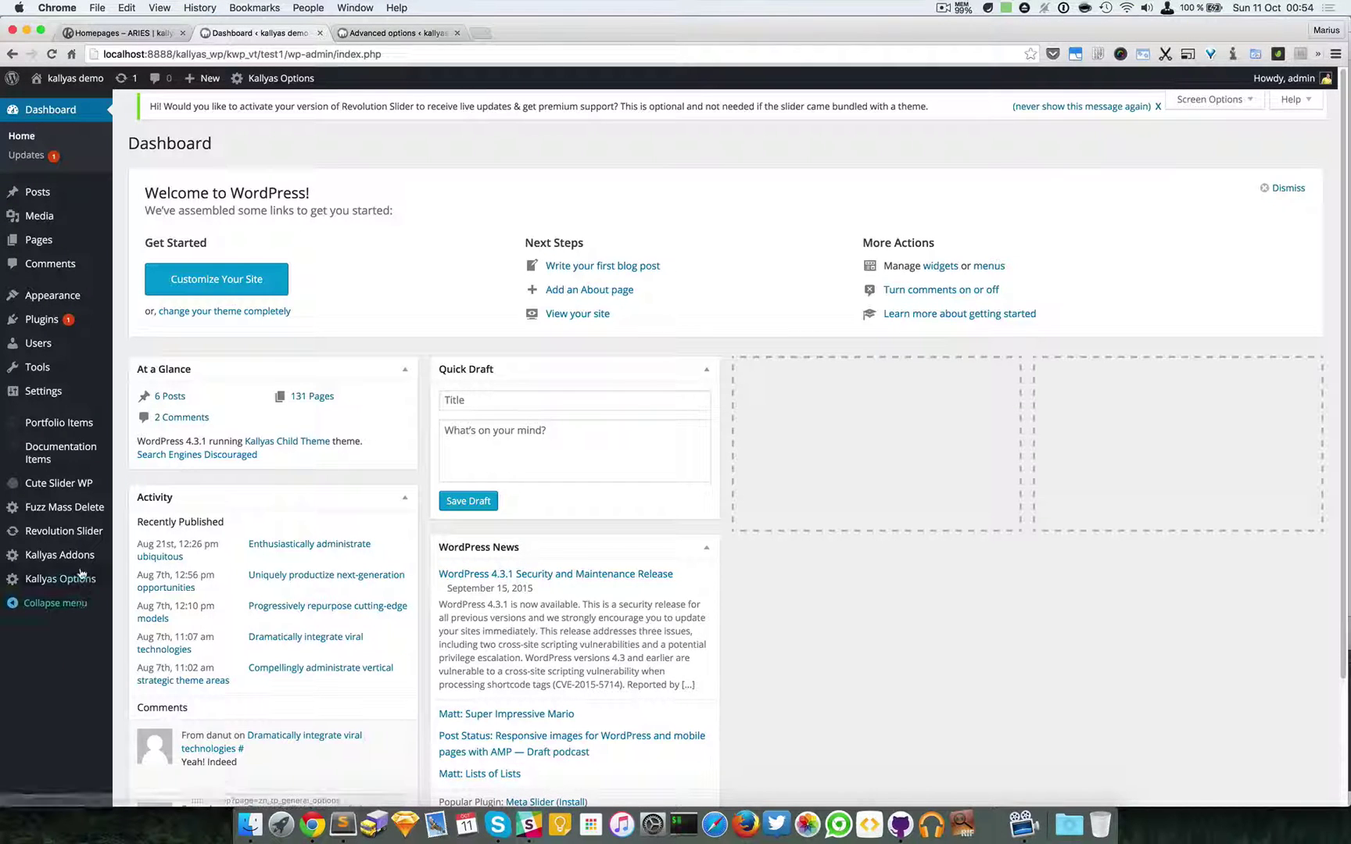
# Step: Open Kallyas General Options and review the scrolling menu / sticky header choices, keeping Scrolling Menu
pyautogui.moveTo(60, 579)
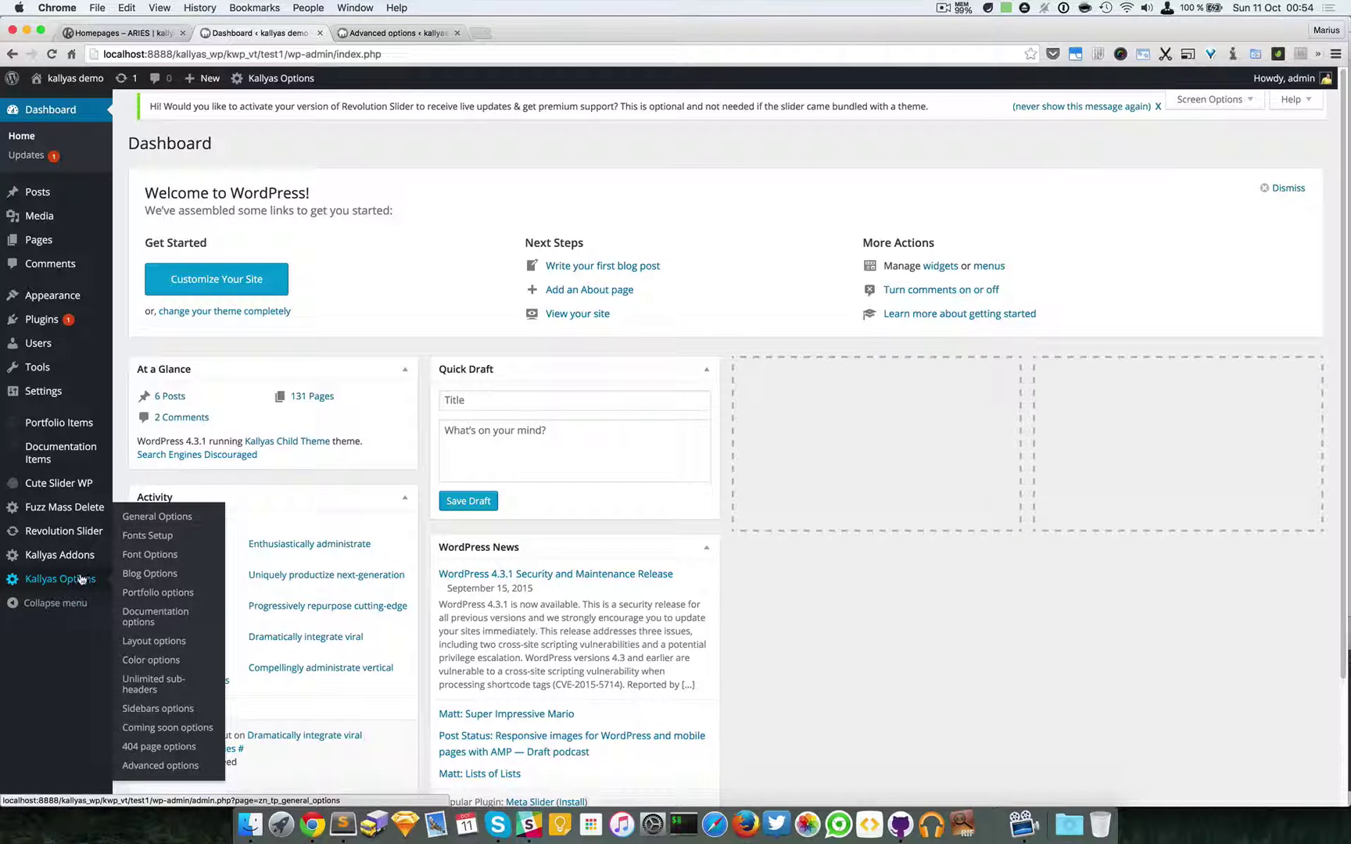
pyautogui.click(181, 530)
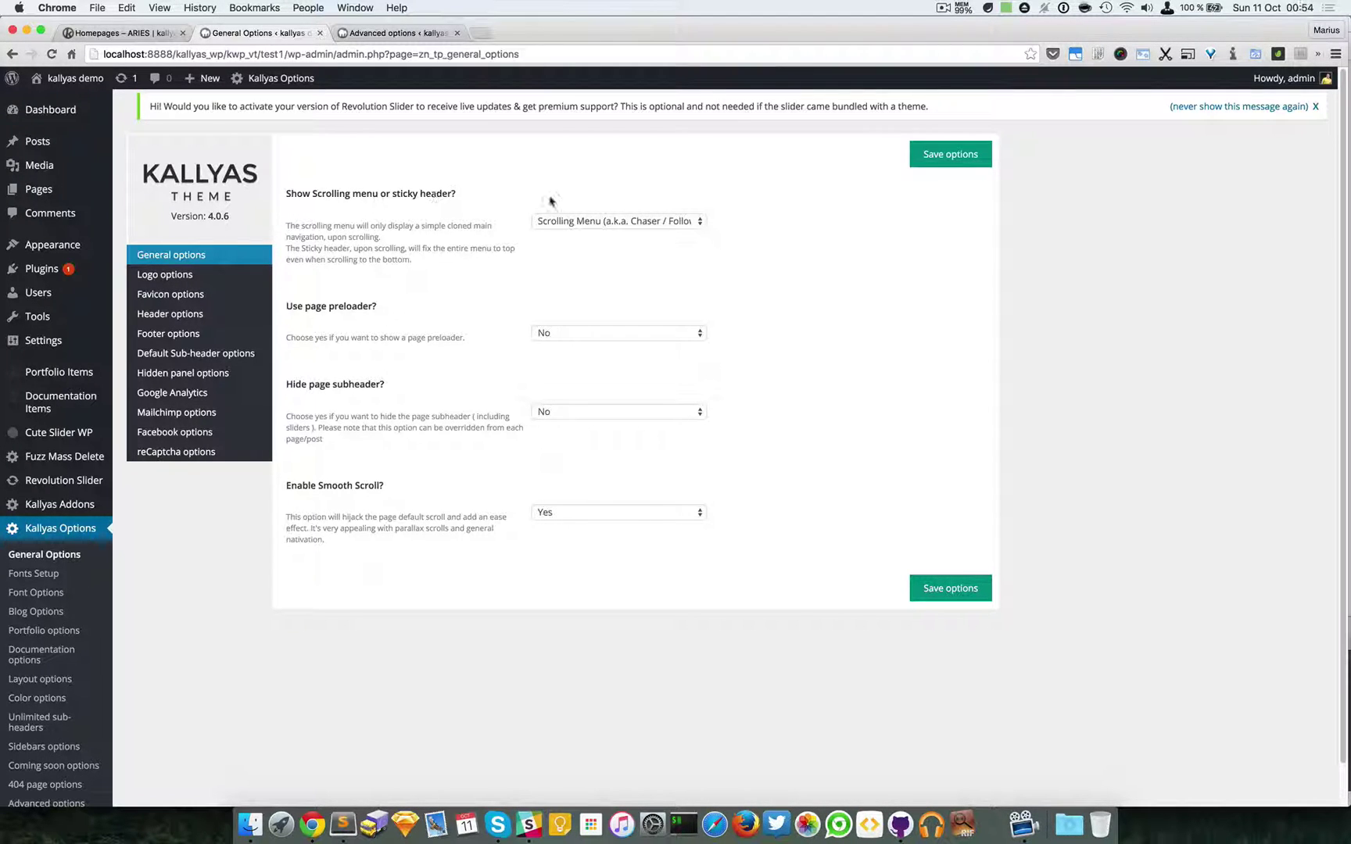
pyautogui.click(633, 221)
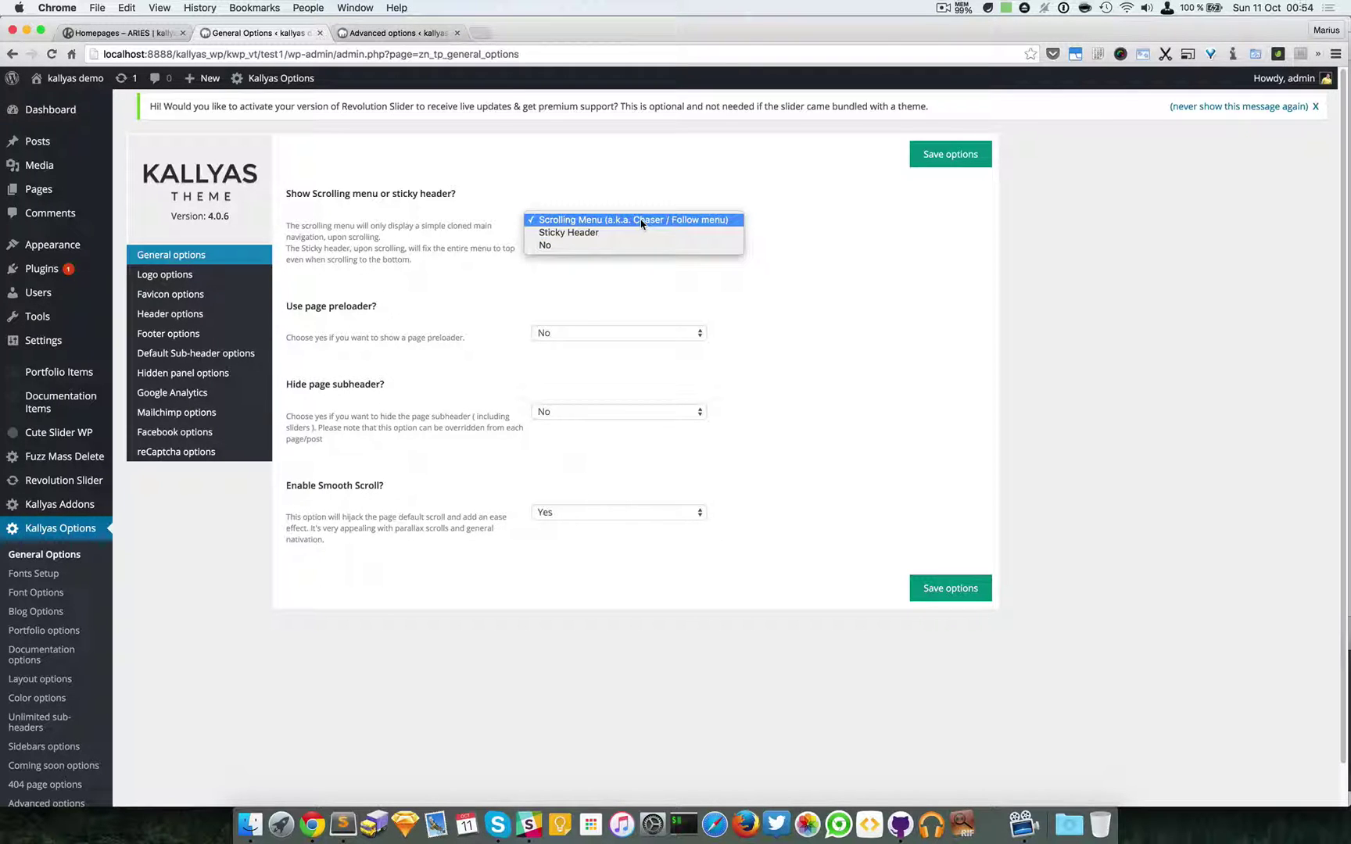
pyautogui.click(848, 228)
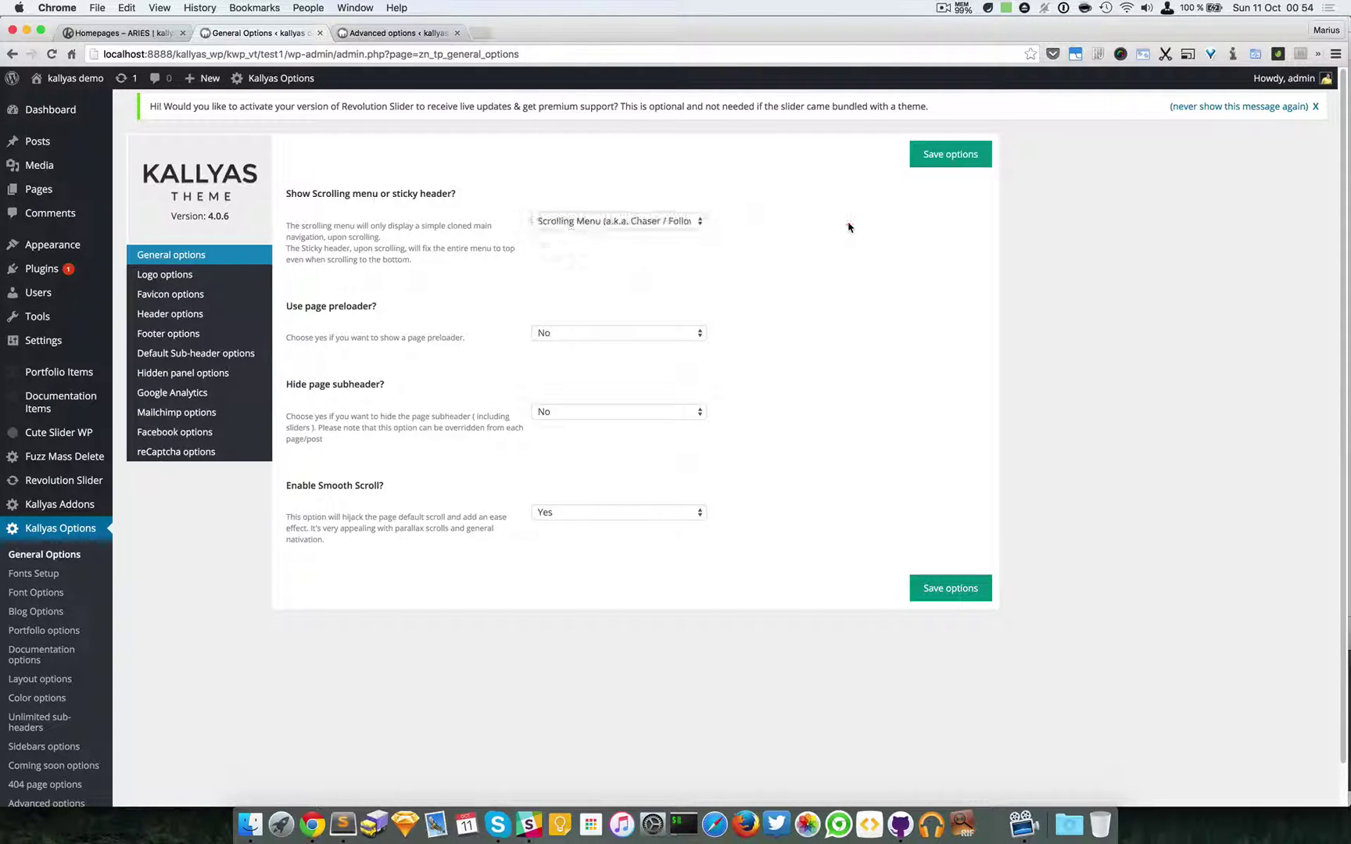
pyautogui.click(566, 222)
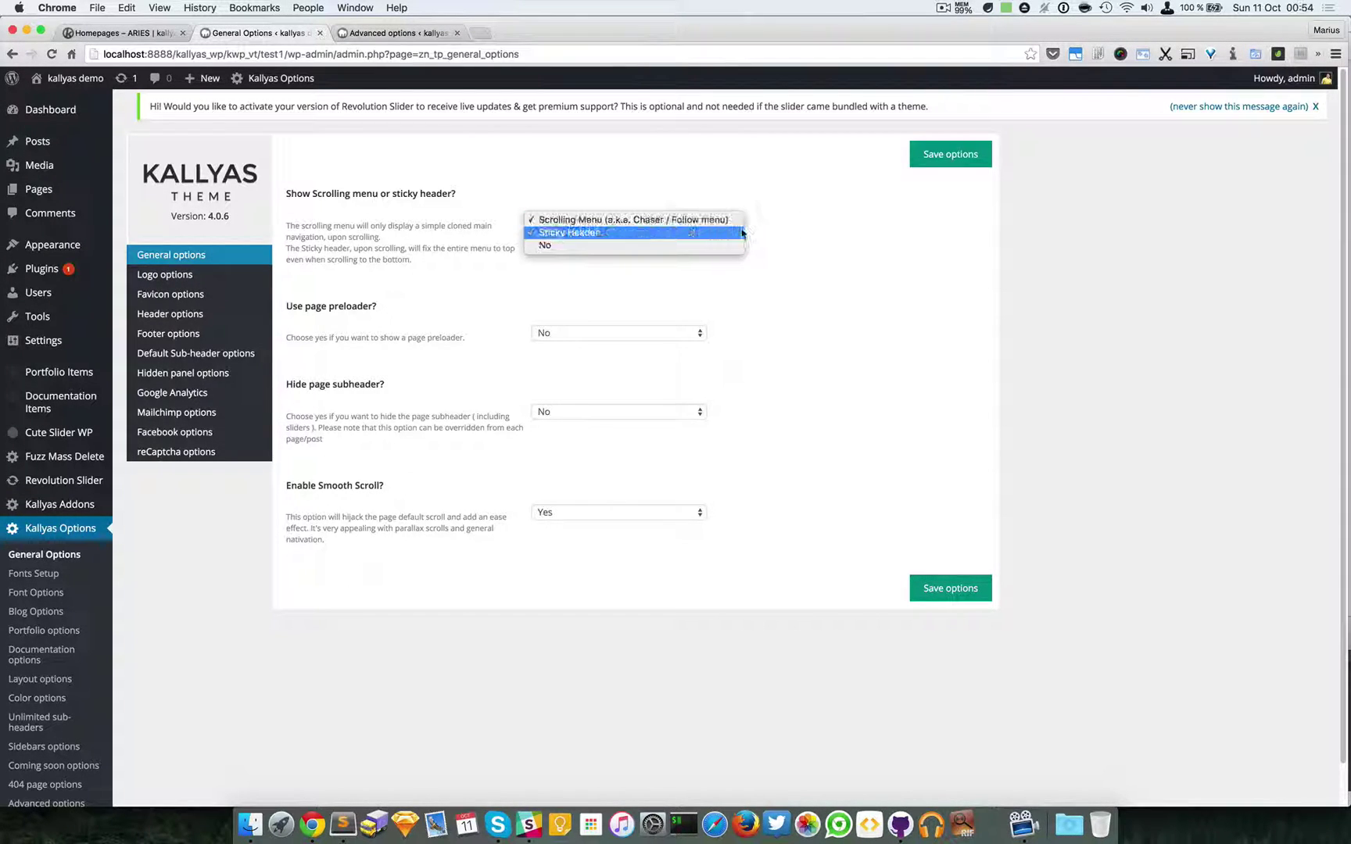
pyautogui.click(817, 220)
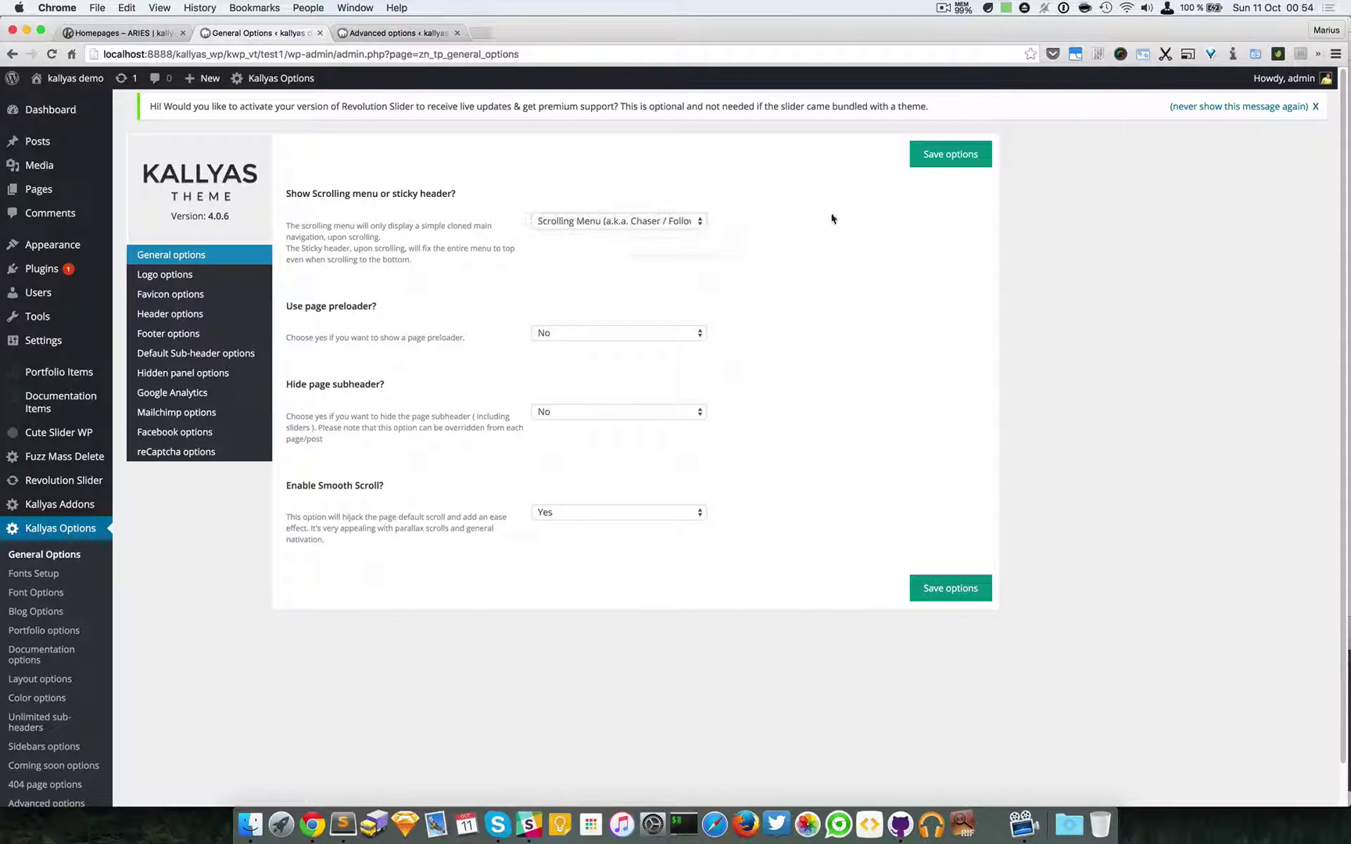
# Step: Leave the page builder and view the live ARIES homepage
pyautogui.click(161, 32)
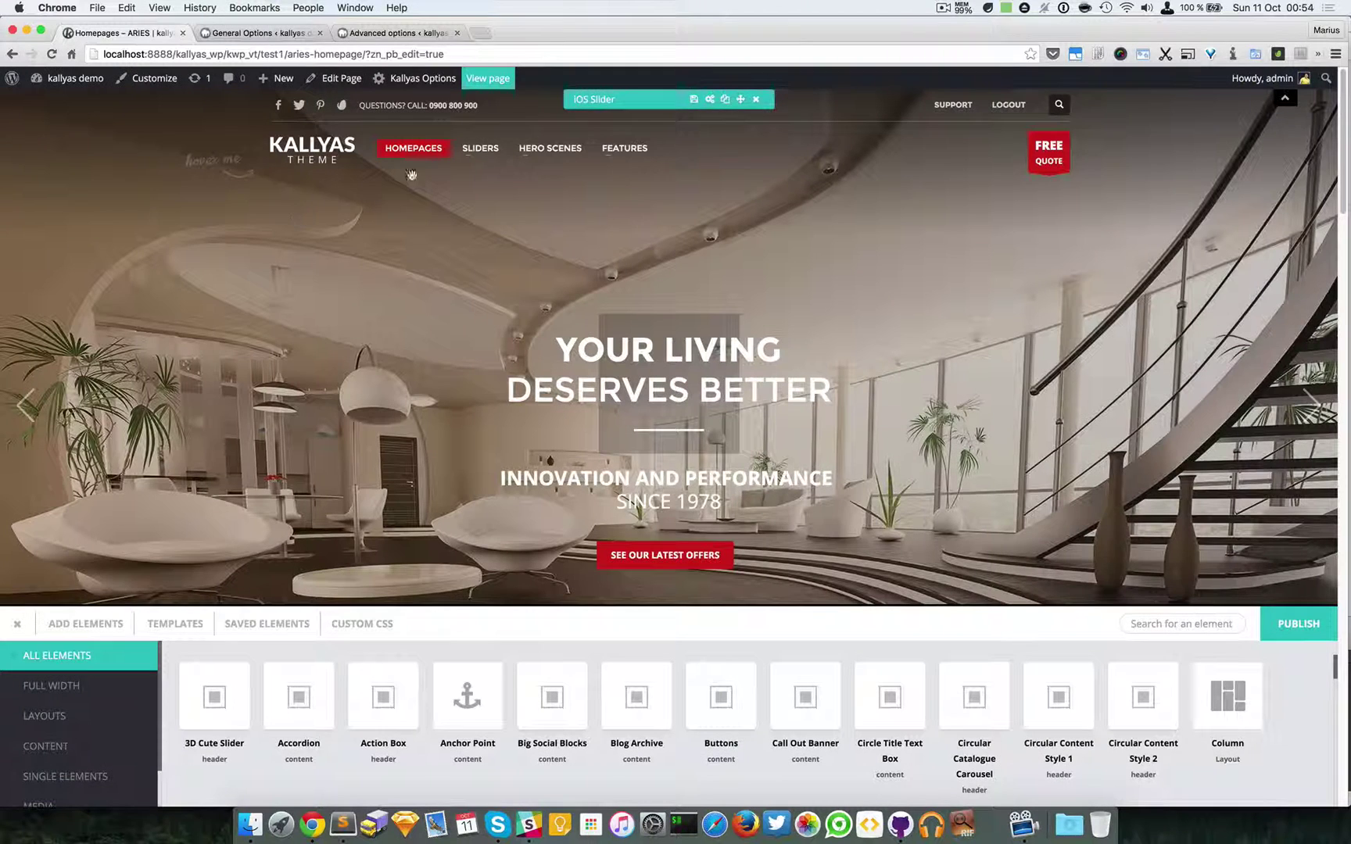
pyautogui.click(483, 78)
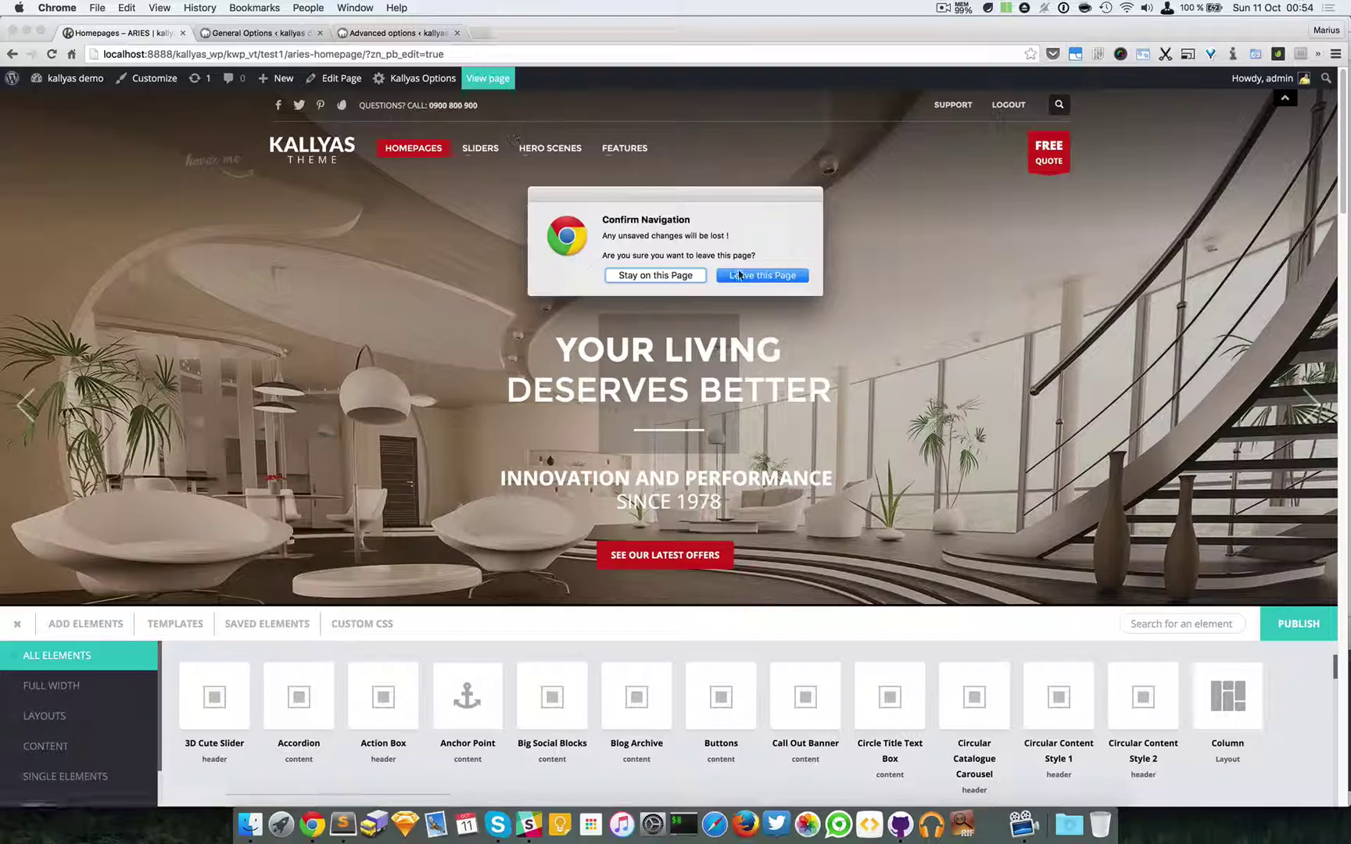
pyautogui.click(740, 273)
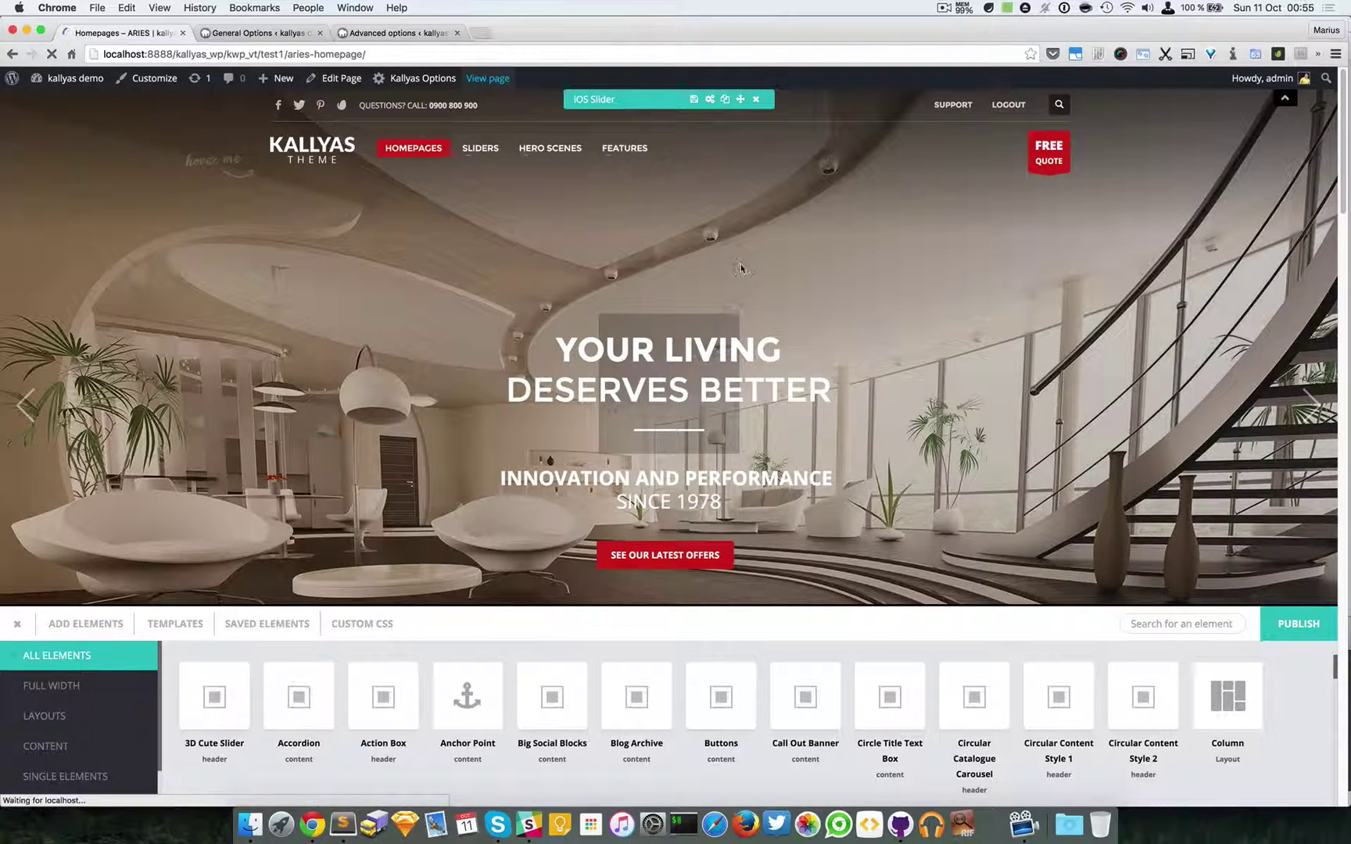
# Step: Scroll the ARIES homepage up and down to watch the scrolling menu follow
pyautogui.scroll(-5, 297, 289)
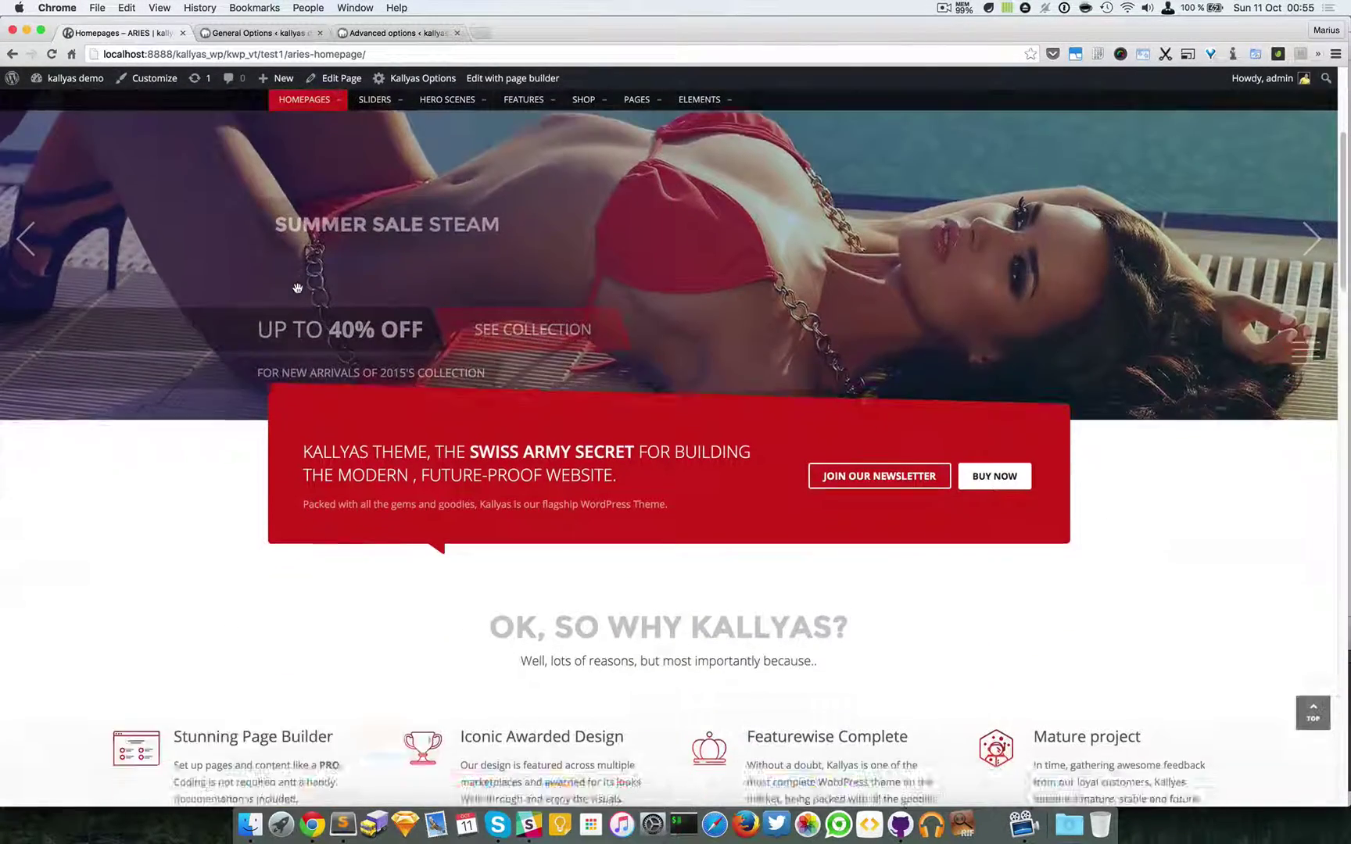
pyautogui.moveTo(365, 104)
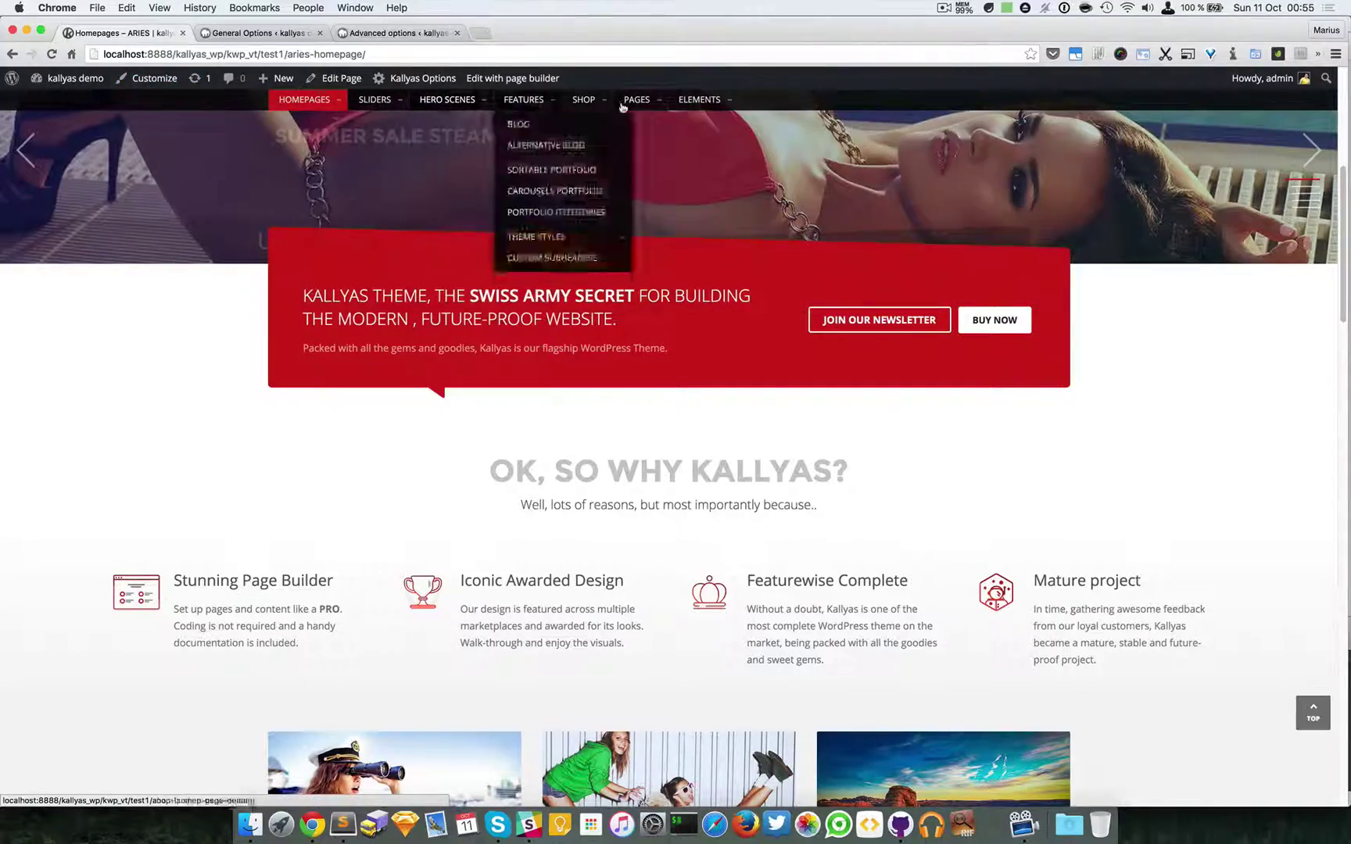
pyautogui.scroll(-4, 182, 306)
pyautogui.scroll(9, 182, 304)
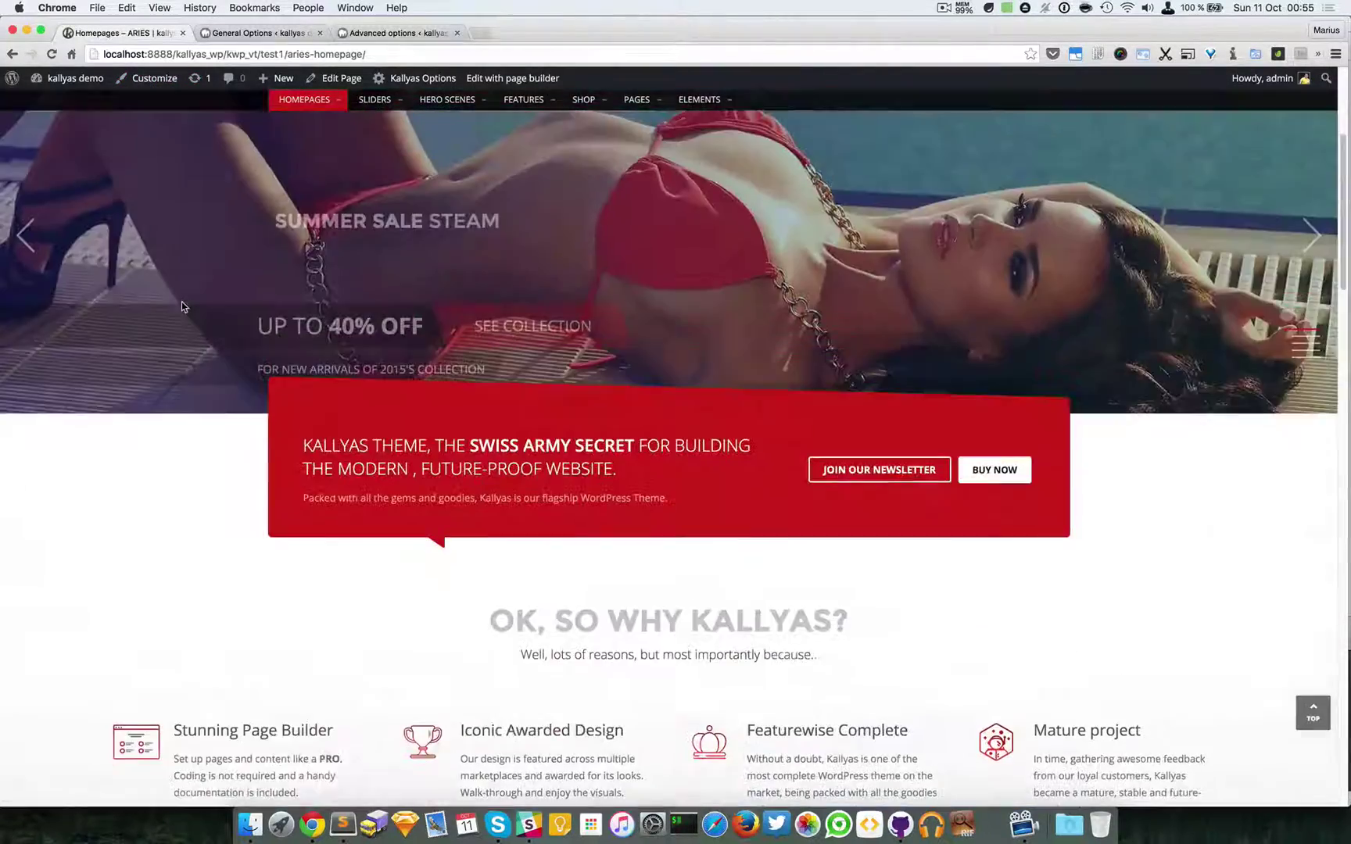
pyautogui.scroll(-4, 183, 303)
pyautogui.scroll(3, 181, 302)
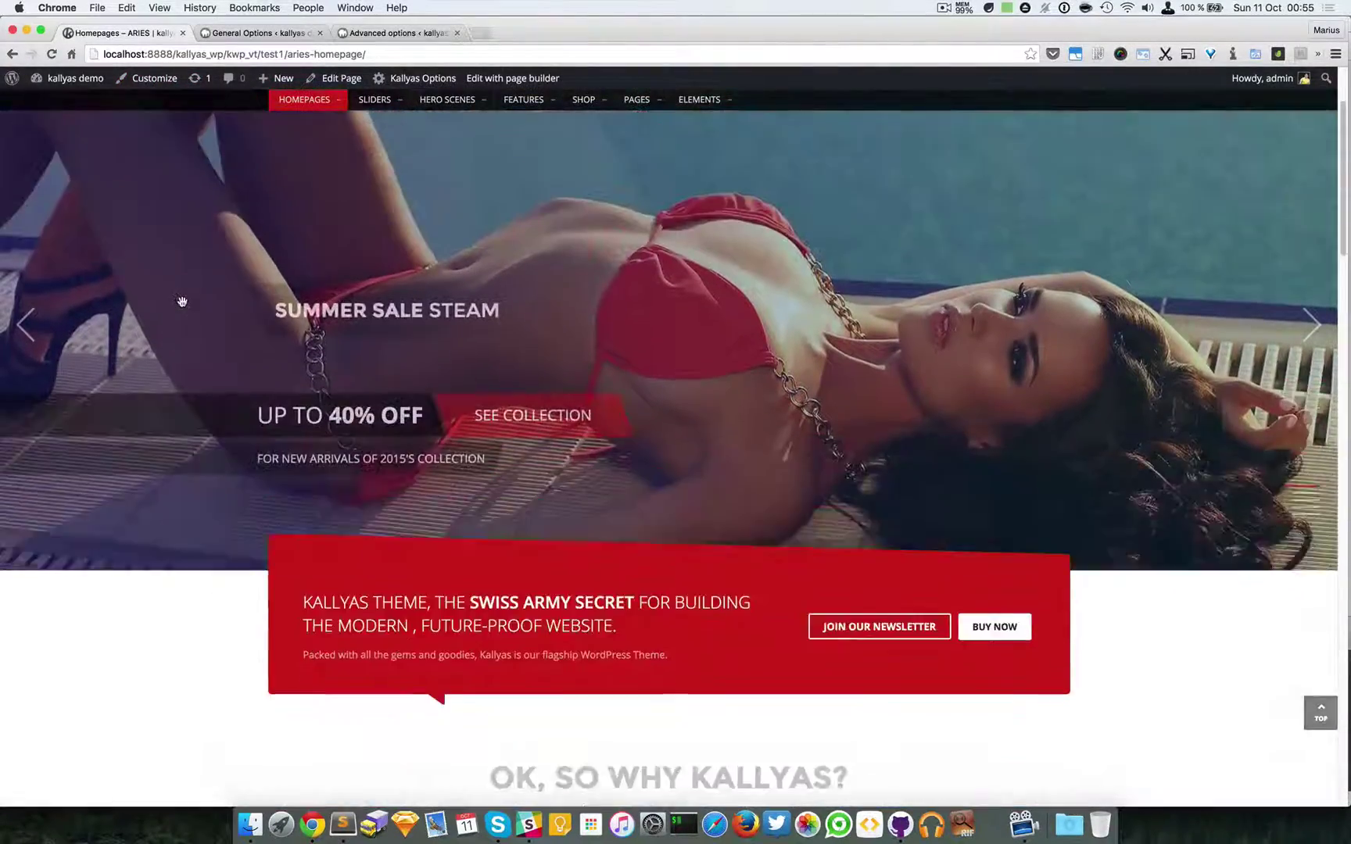
pyautogui.scroll(-4, 182, 305)
pyautogui.scroll(-5, 182, 306)
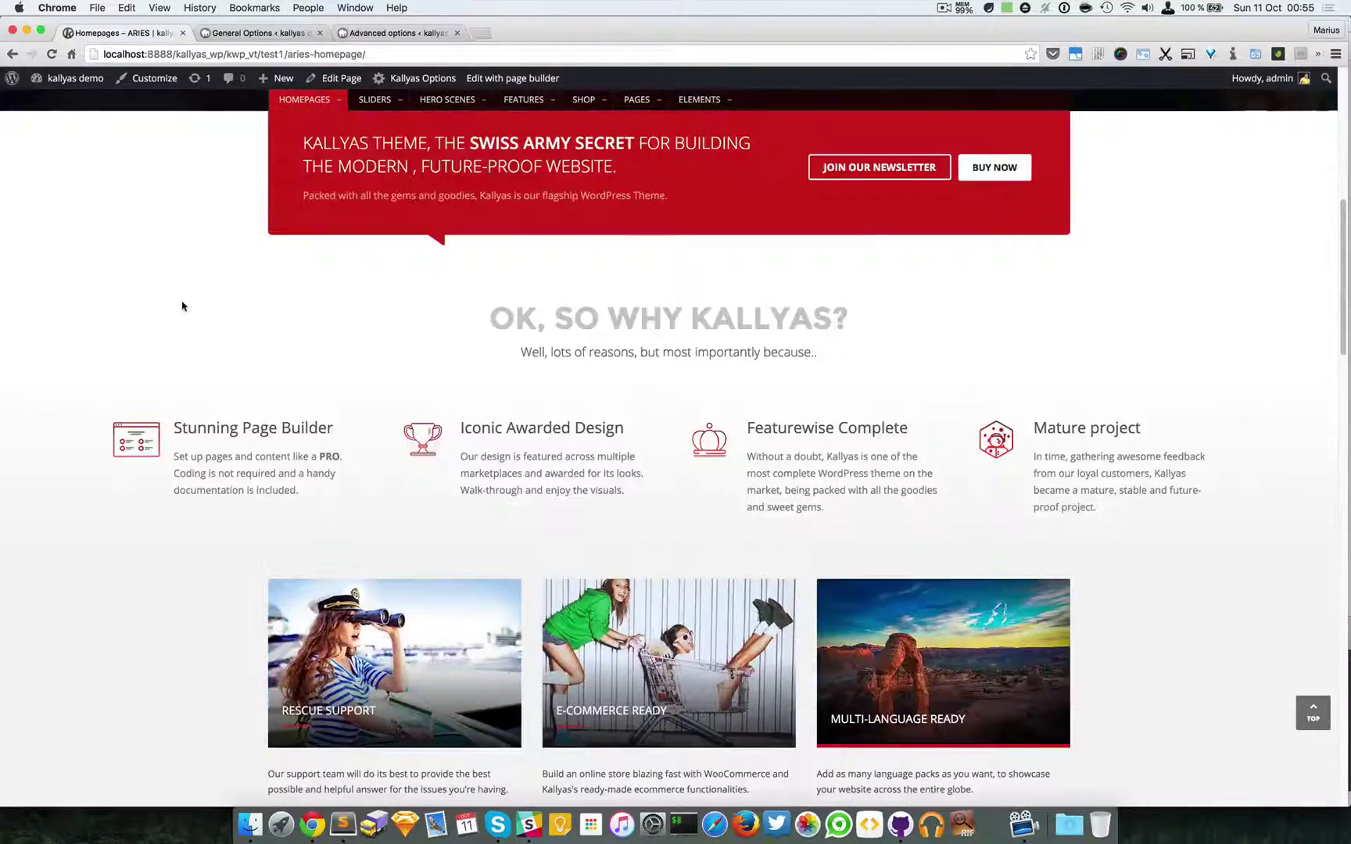
pyautogui.scroll(10, 181, 306)
pyautogui.scroll(-6, 182, 301)
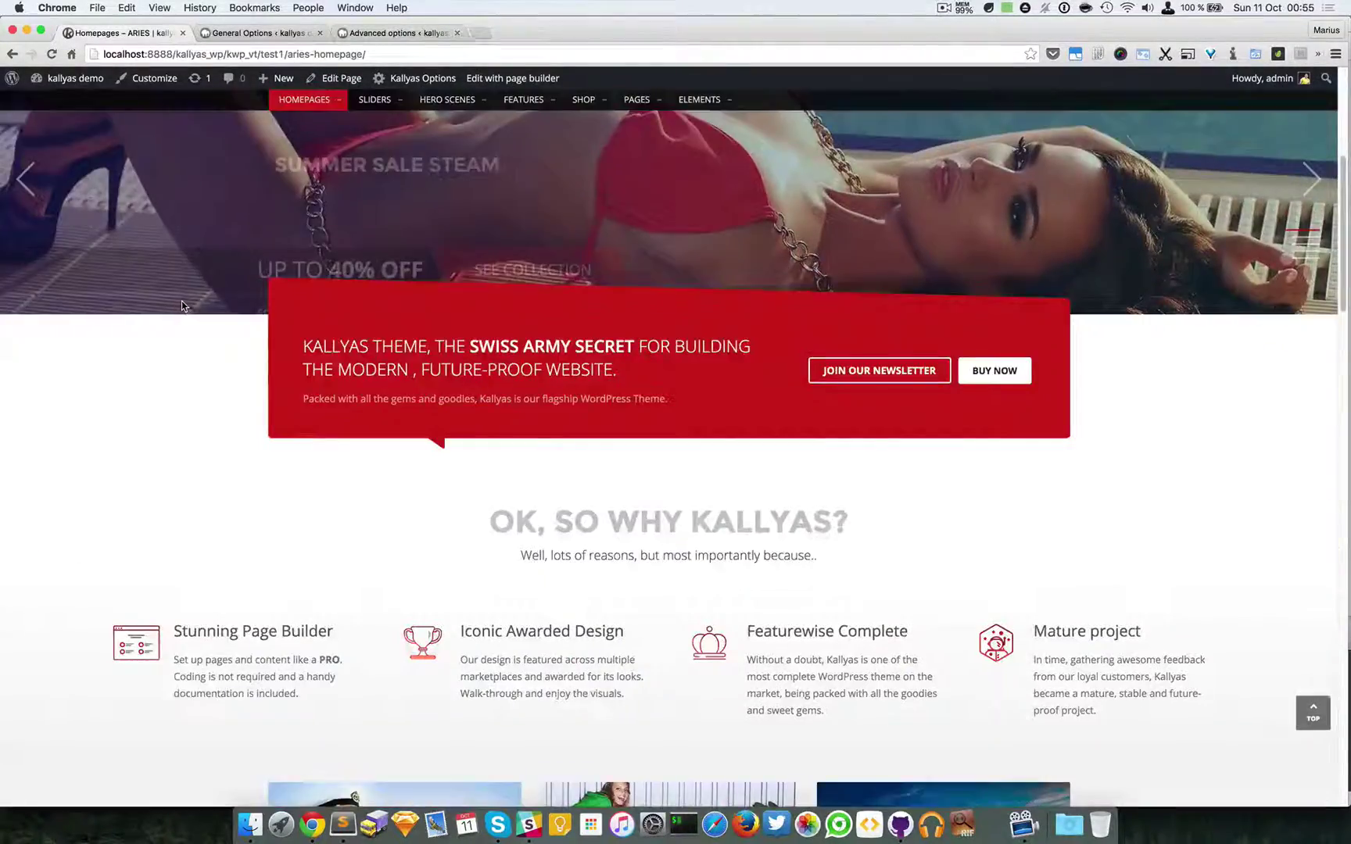
pyautogui.scroll(4, 219, 235)
pyautogui.scroll(3, 219, 238)
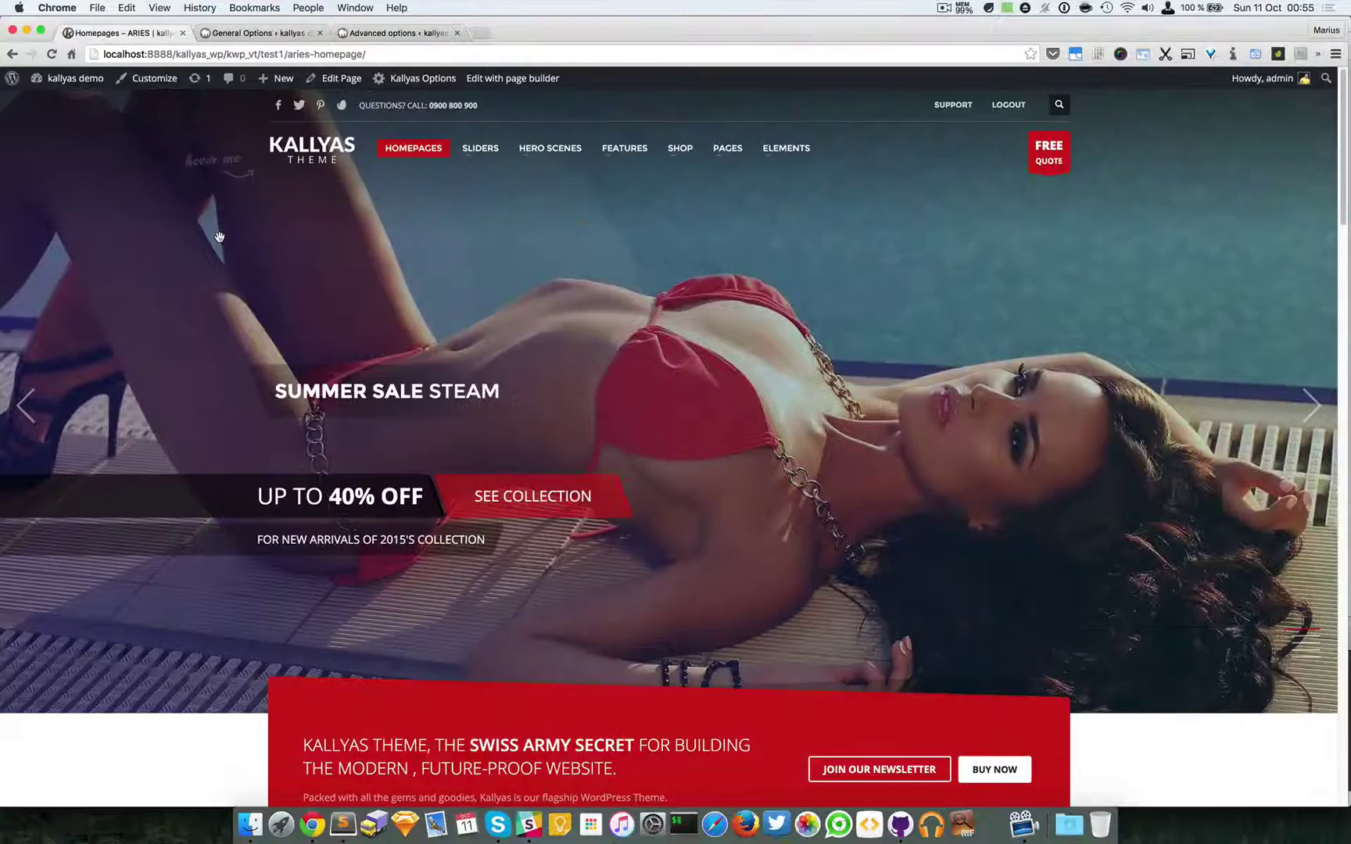
pyautogui.scroll(-6, 218, 238)
pyautogui.scroll(6, 219, 237)
# Step: Change the header option to Sticky Header in General Options and save
pyautogui.click(265, 32)
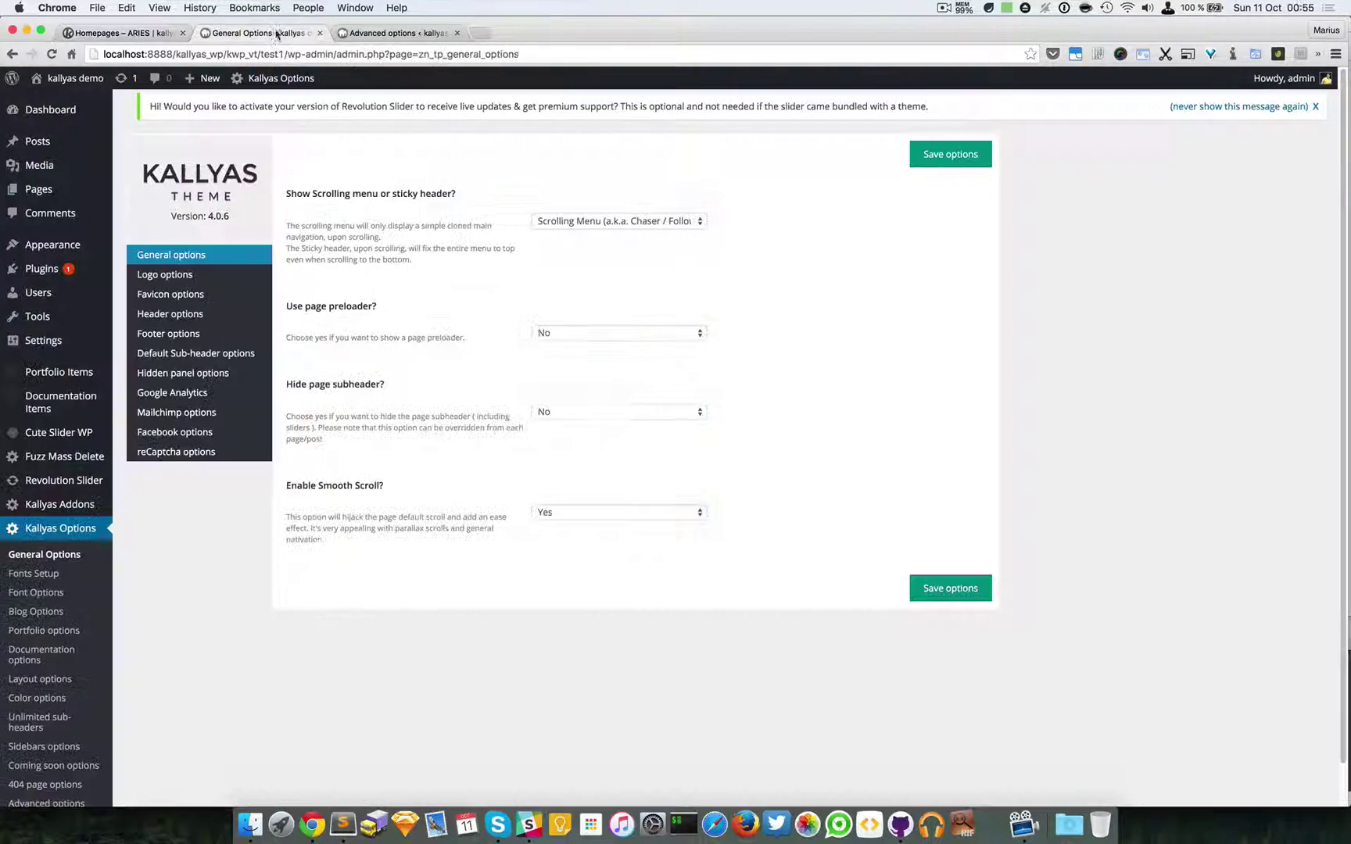
pyautogui.click(591, 221)
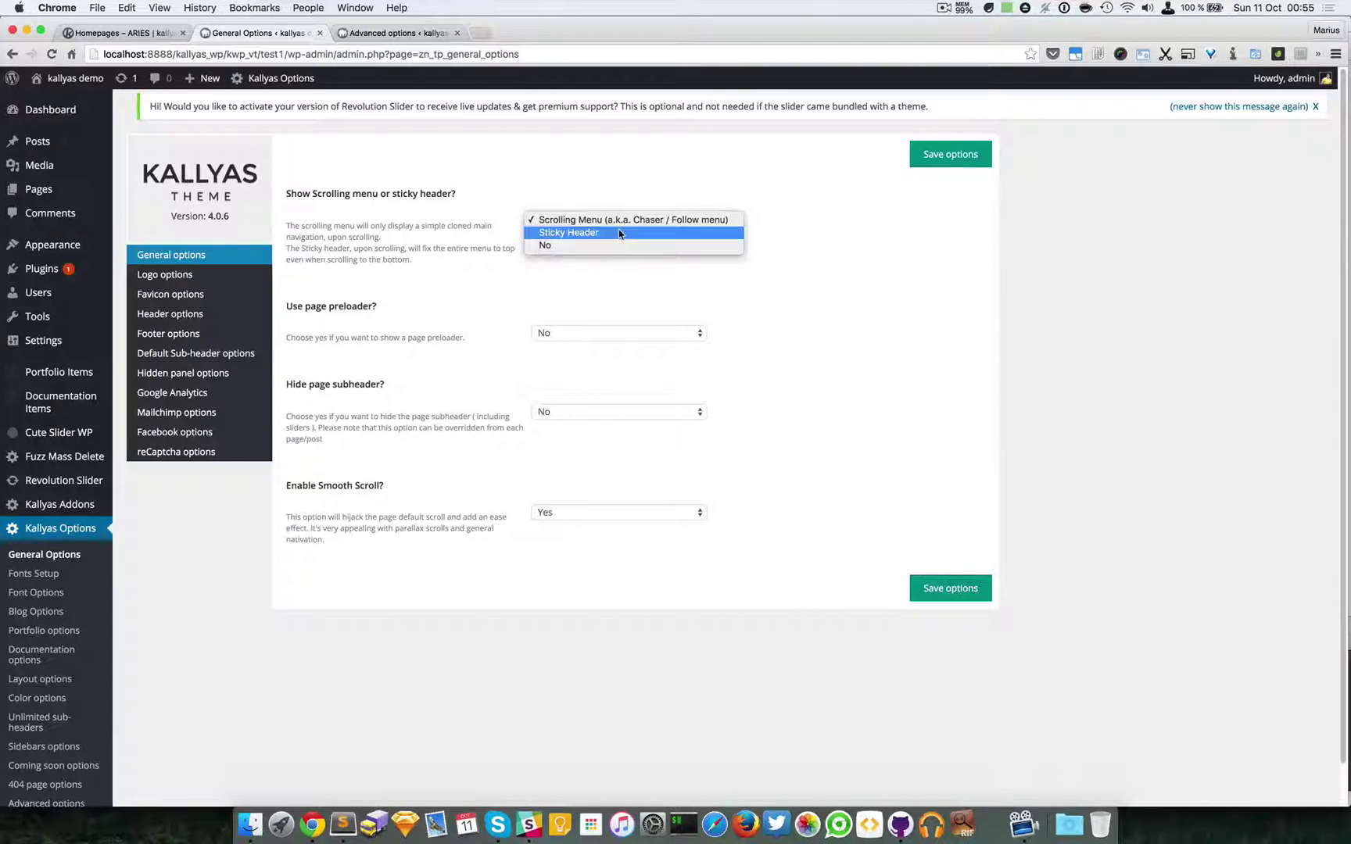
pyautogui.click(618, 232)
pyautogui.click(950, 154)
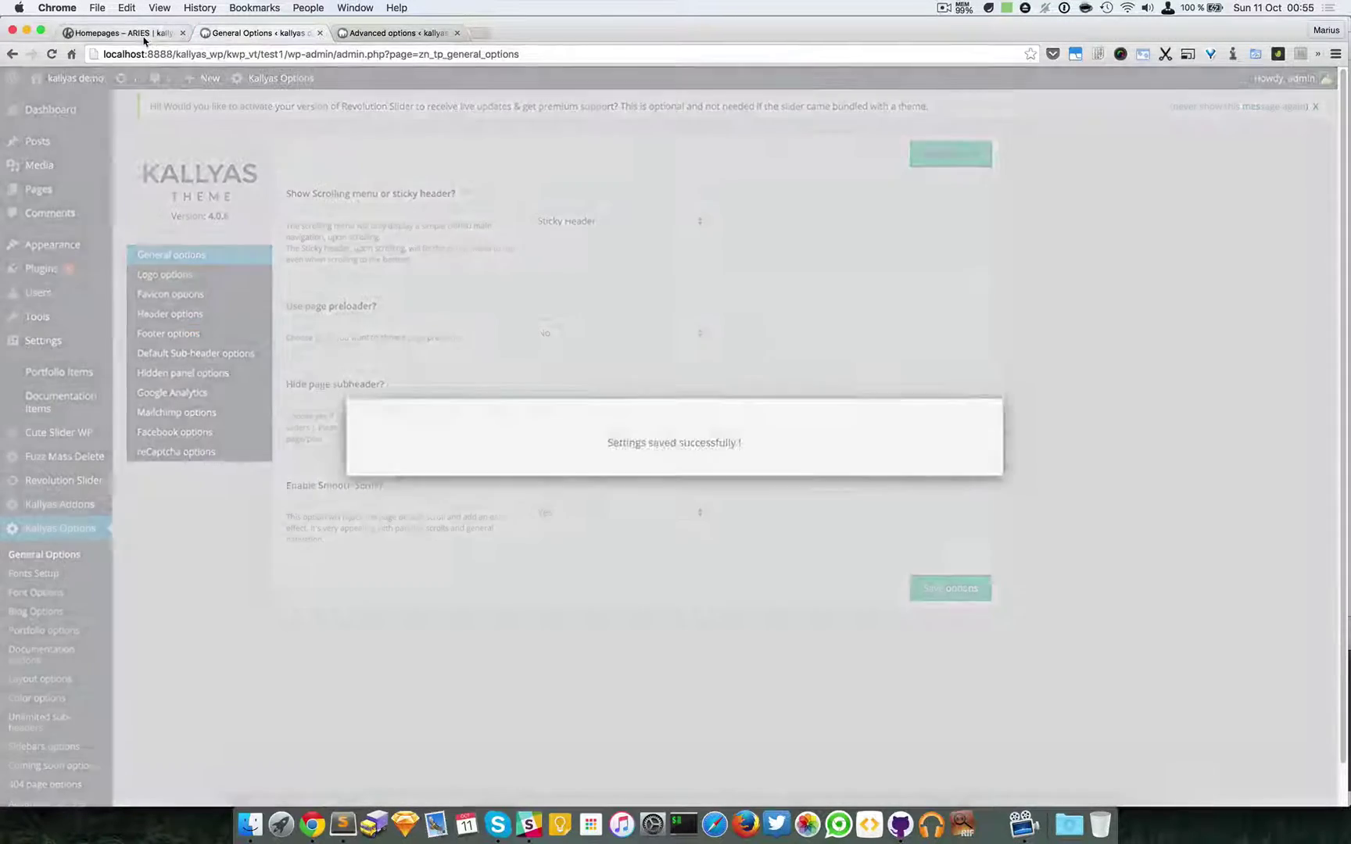
# Step: Reload the ARIES homepage and scroll down and up to see the sticky header
pyautogui.click(144, 36)
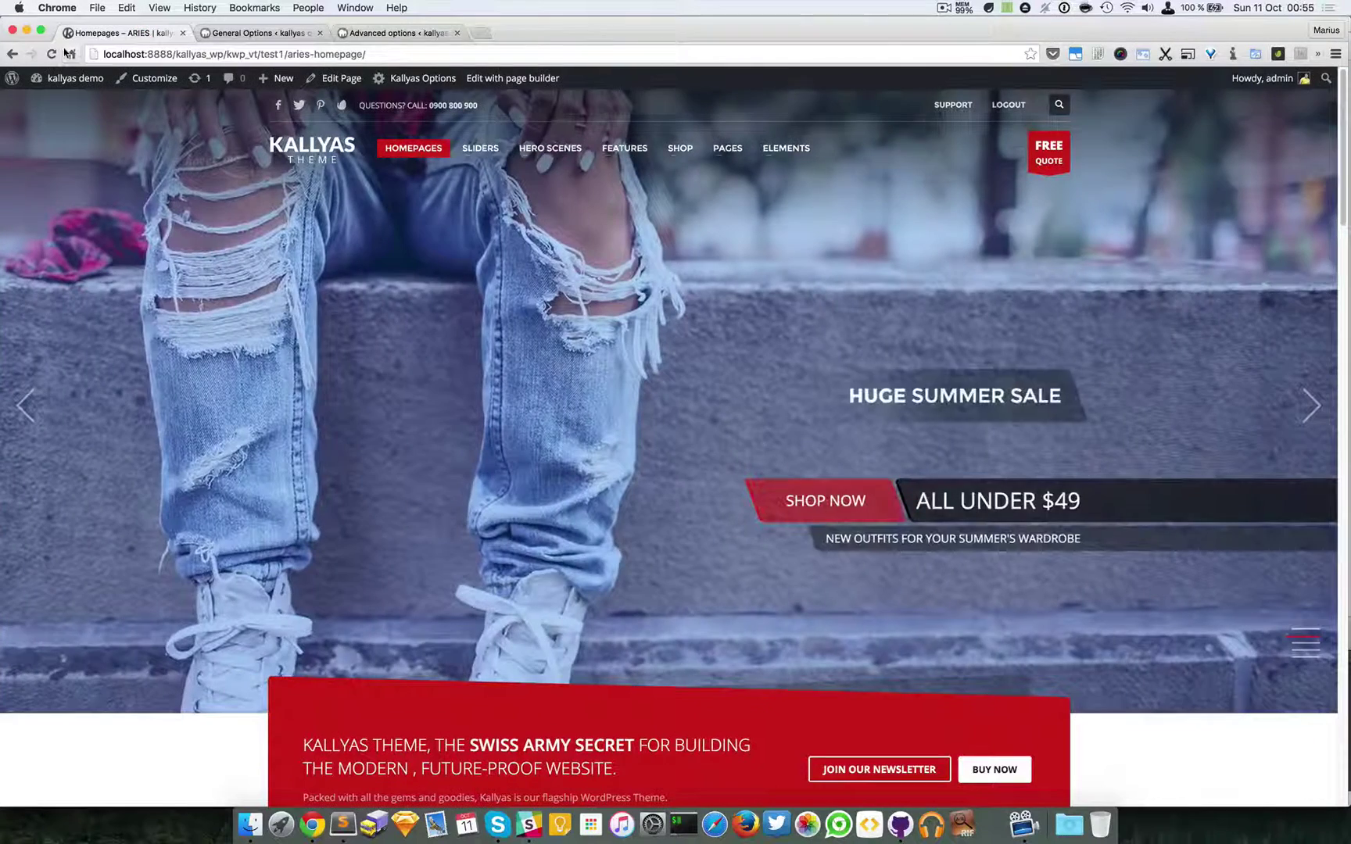
pyautogui.press('super+r')
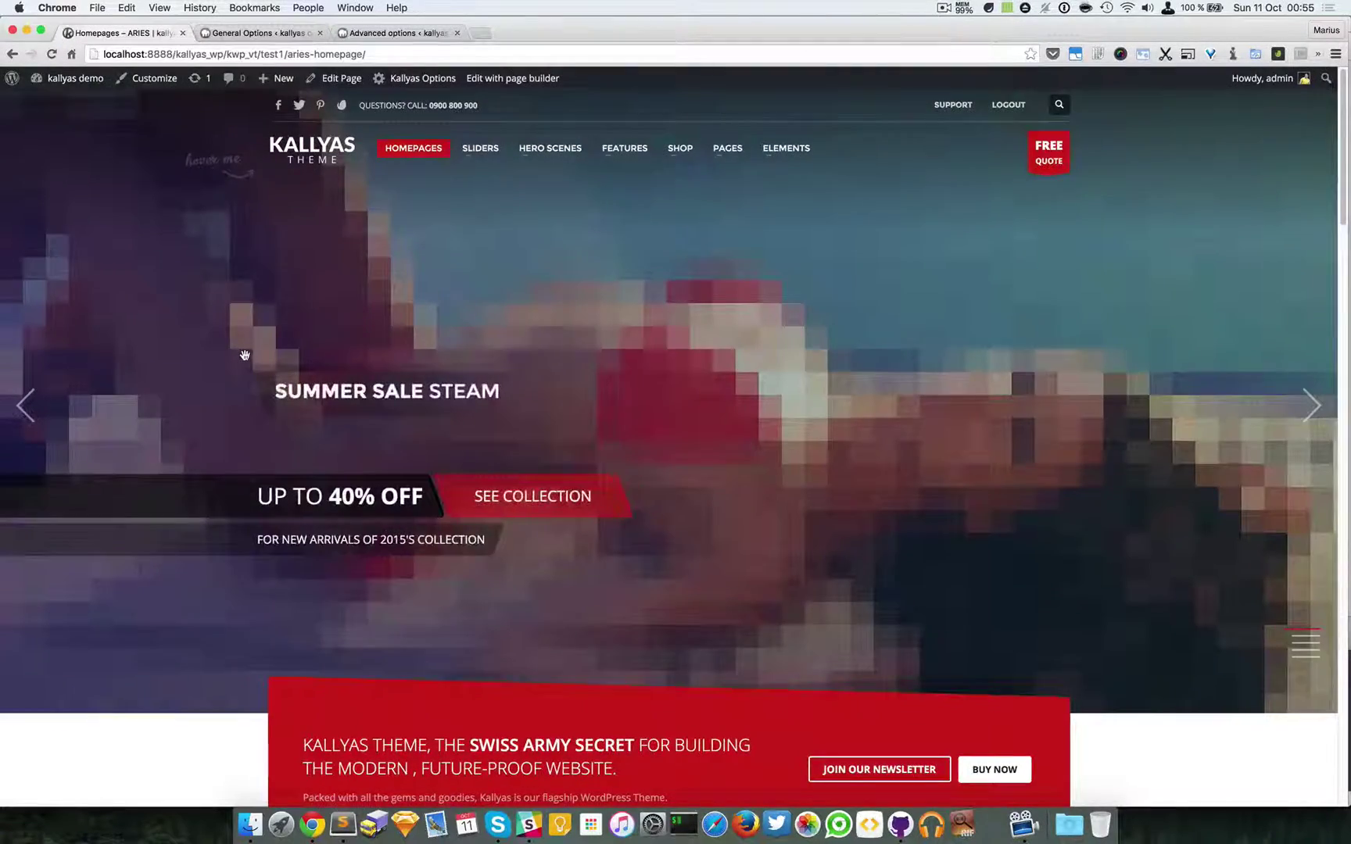
pyautogui.scroll(-5, 242, 364)
pyautogui.scroll(-5, 245, 355)
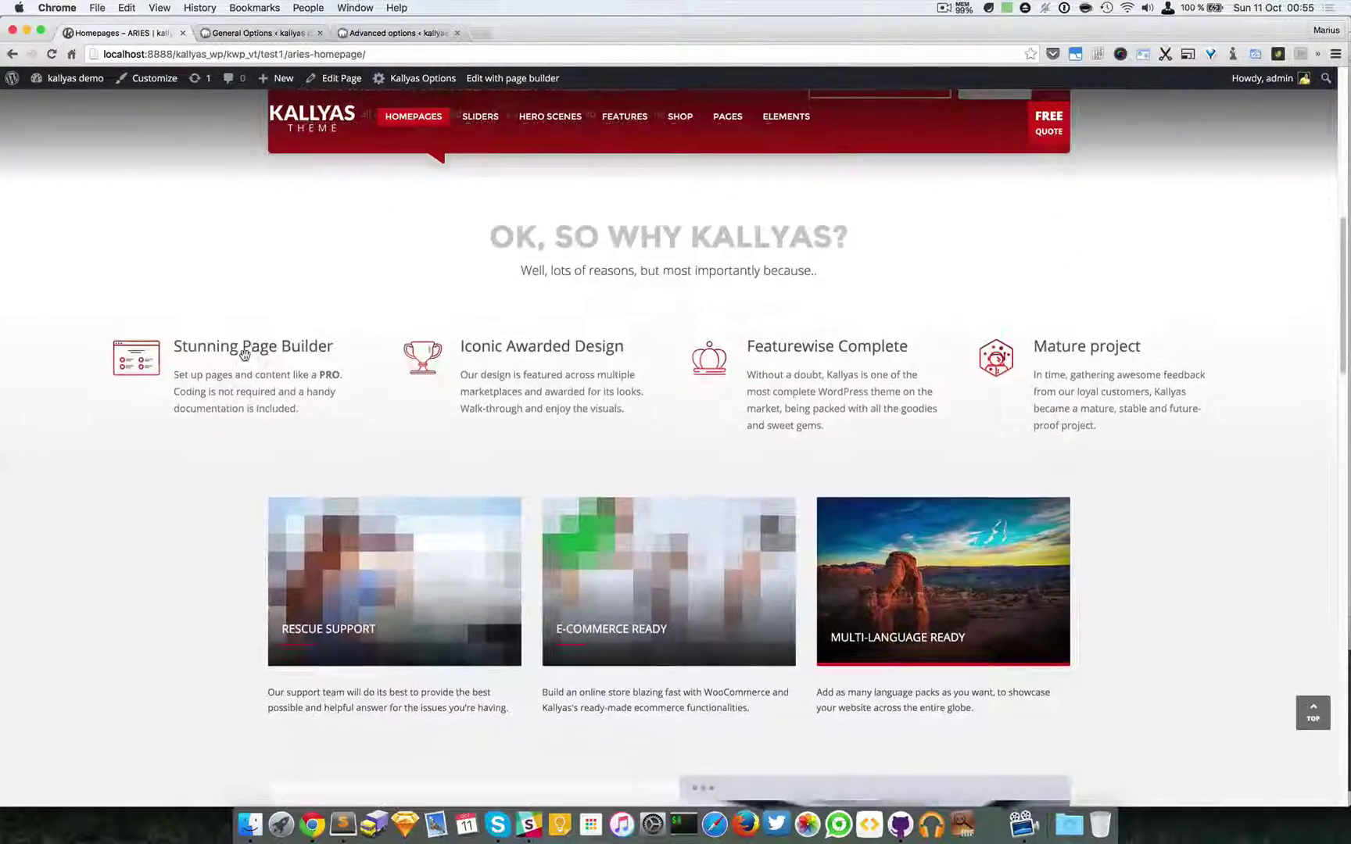
pyautogui.scroll(10, 245, 356)
pyautogui.scroll(-10, 245, 355)
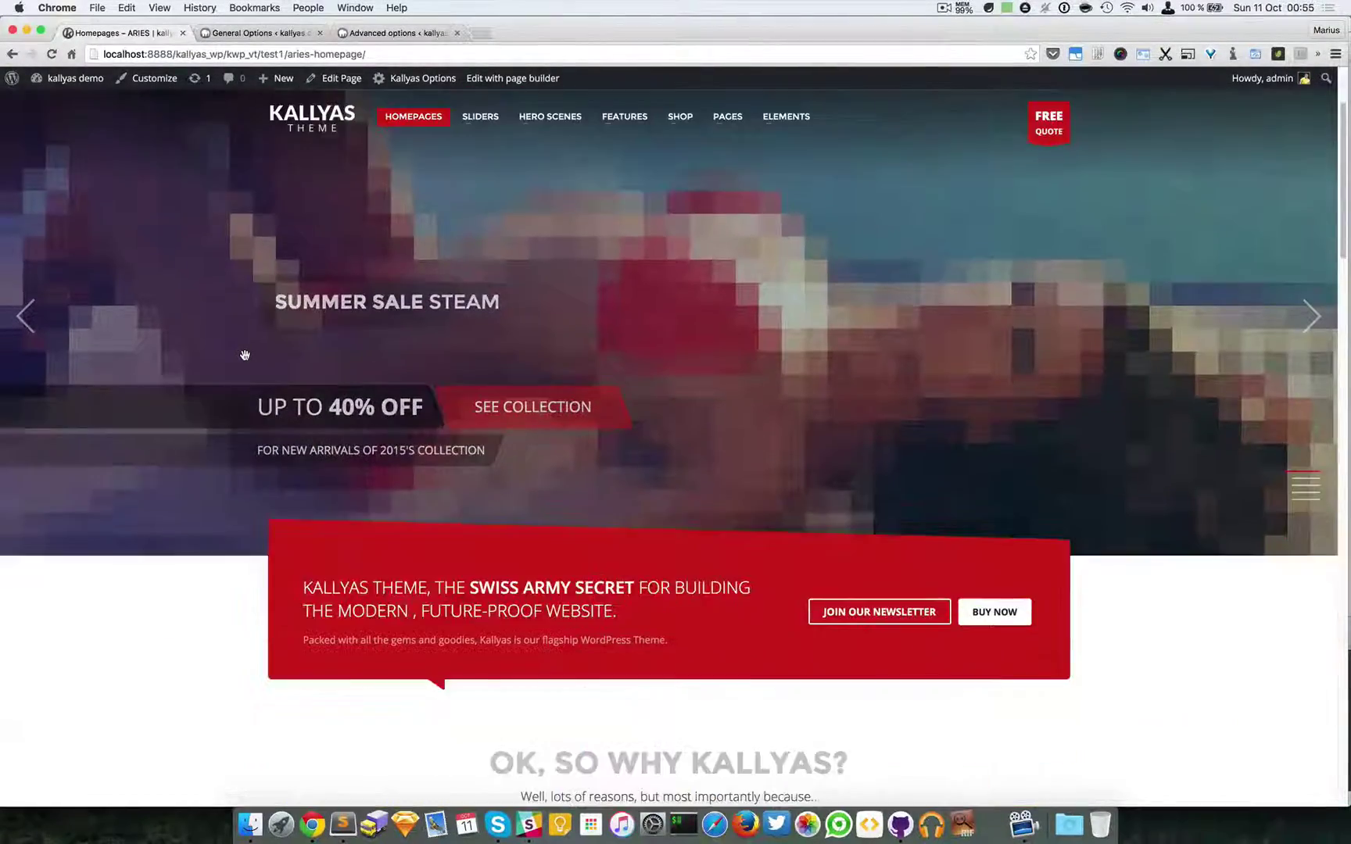
pyautogui.scroll(-7, 245, 356)
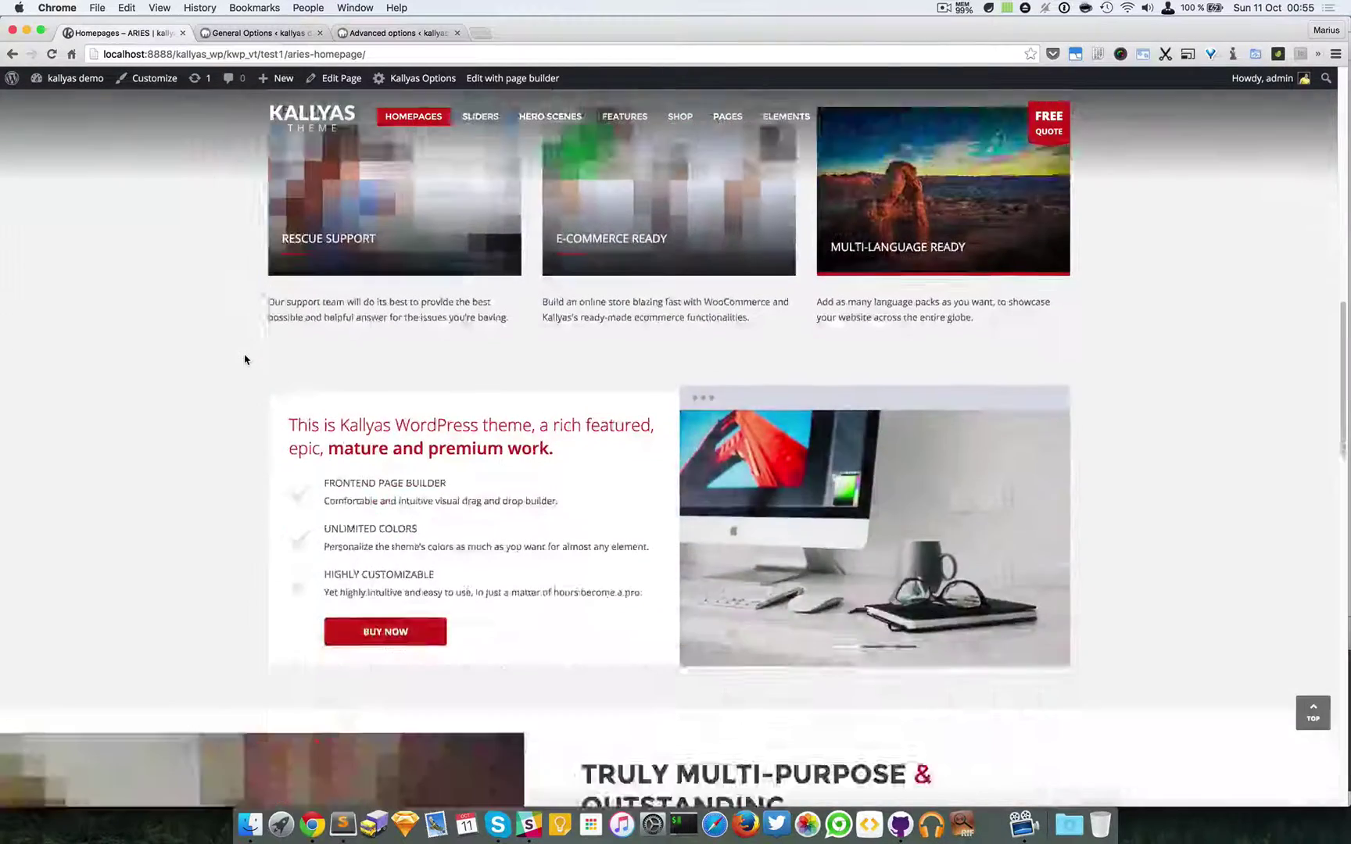
pyautogui.scroll(17, 244, 356)
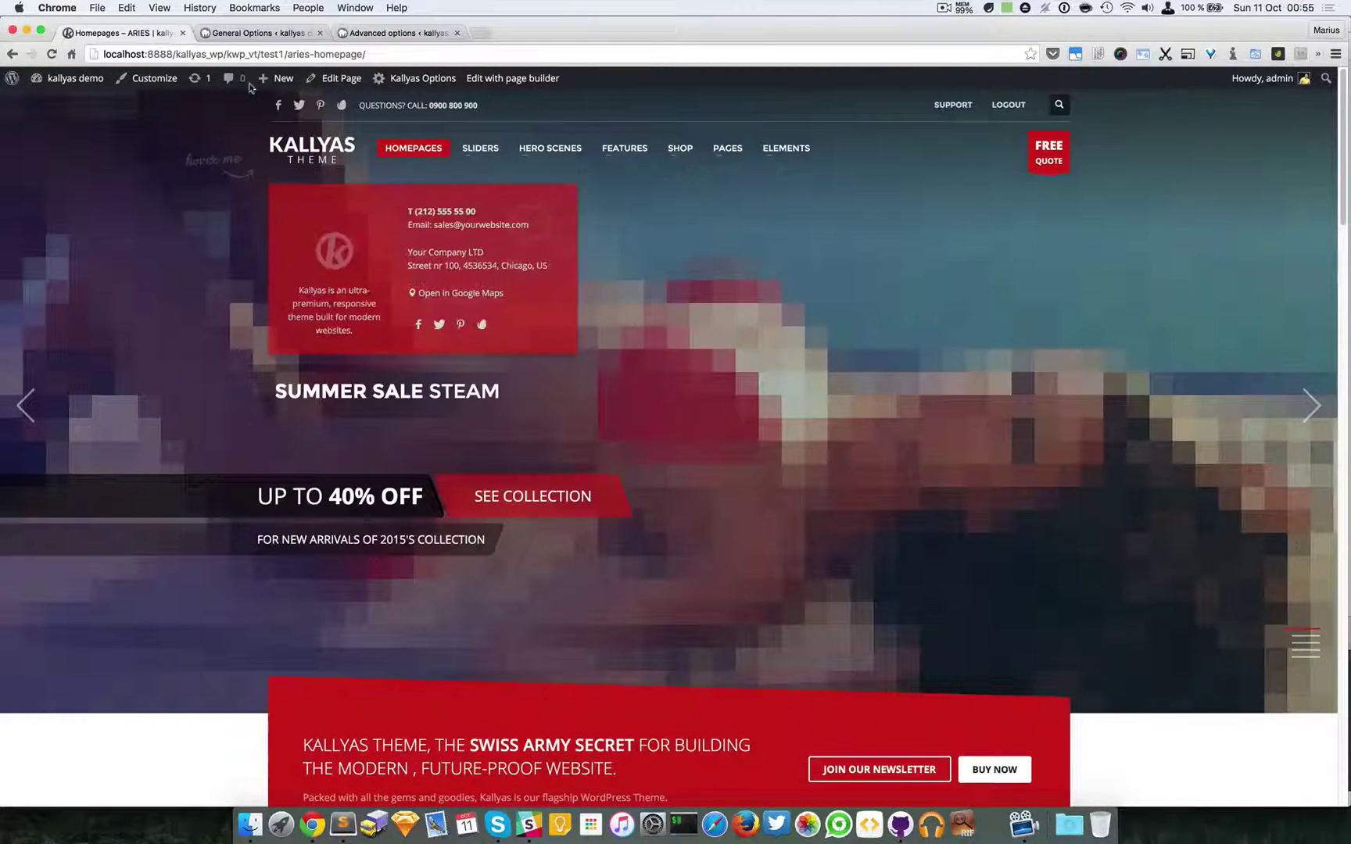
# Step: Set the header back to 'Scrolling Menu (a.k.a. Chaser / Follow menu)' and save the options
pyautogui.click(279, 32)
pyautogui.click(641, 220)
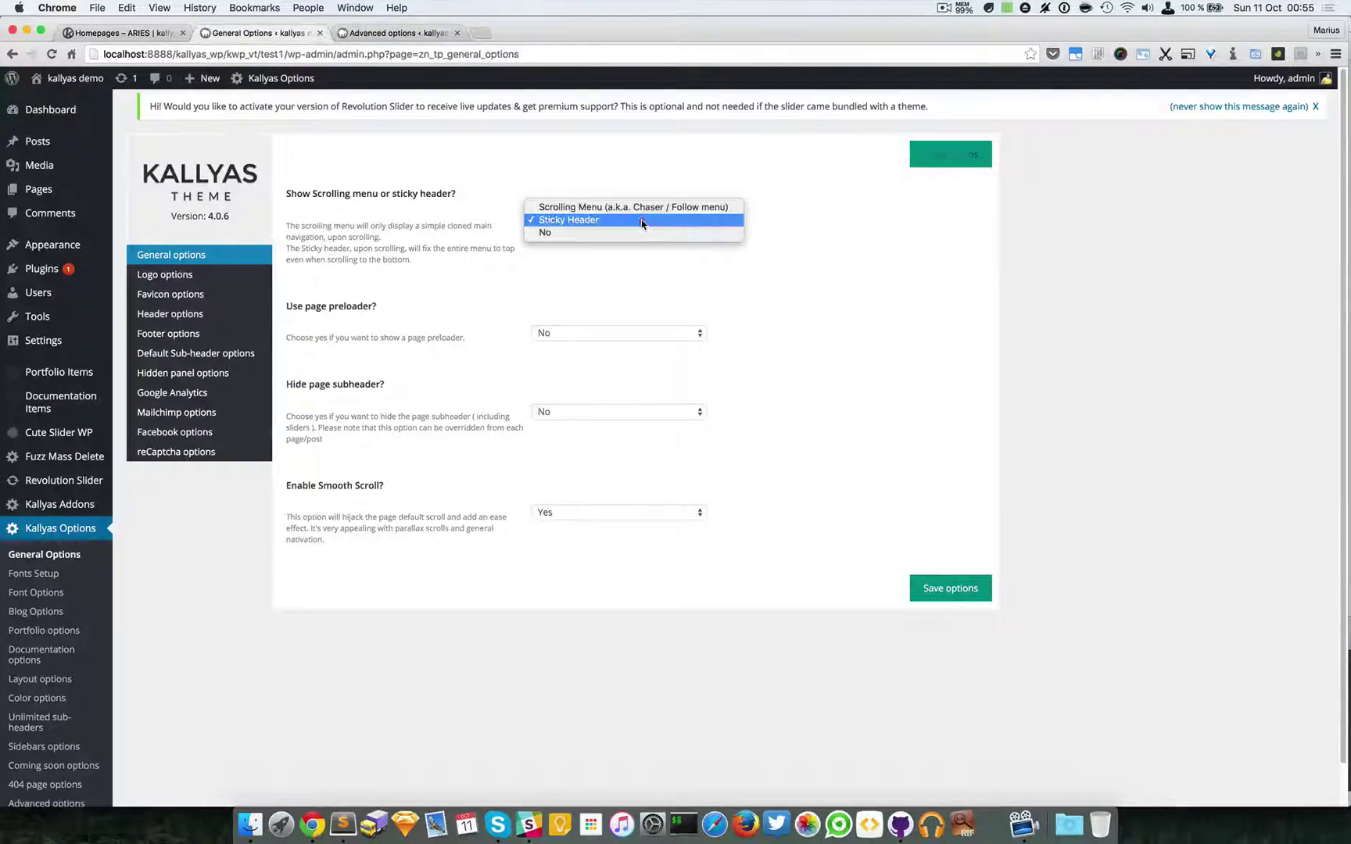
pyautogui.click(641, 232)
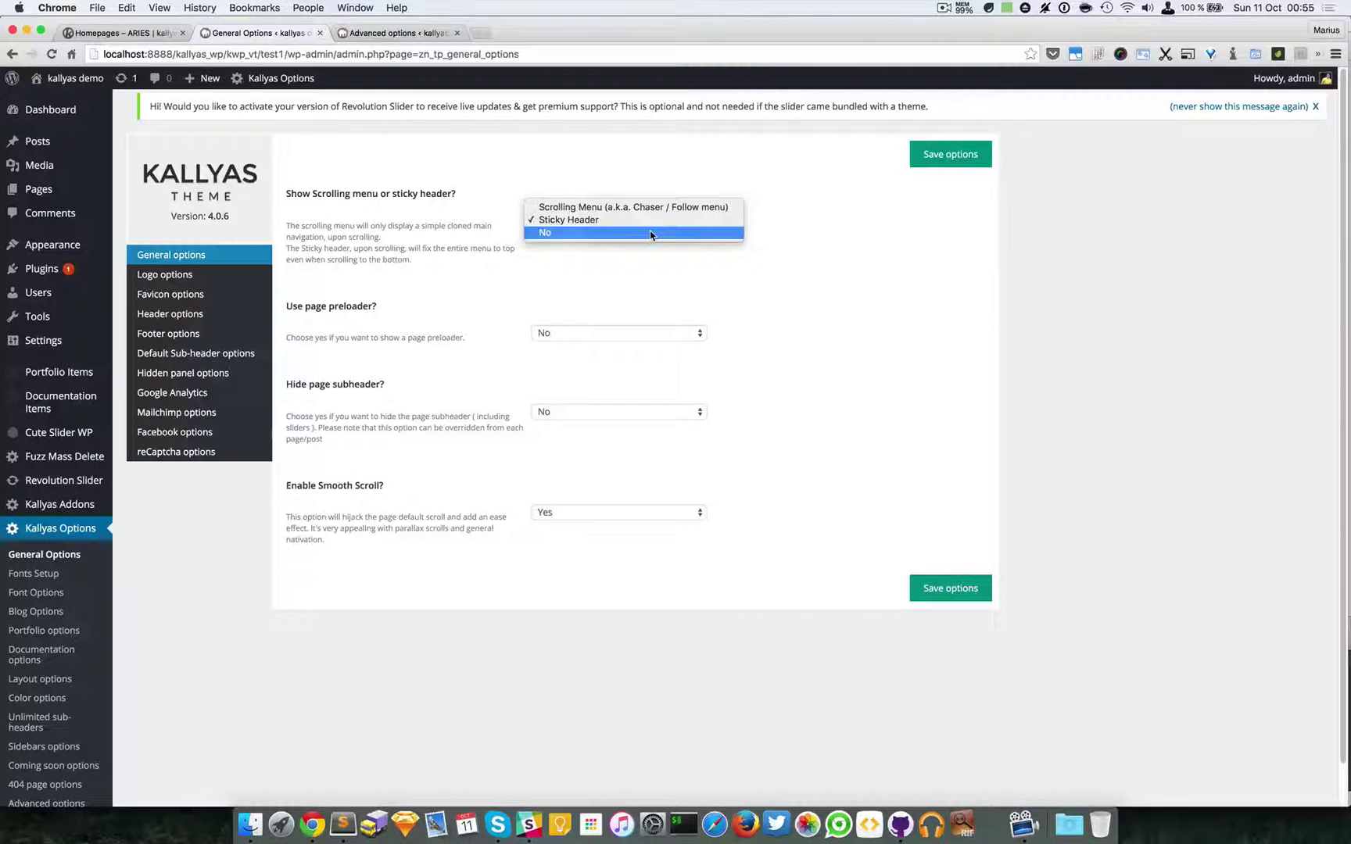
pyautogui.click(686, 228)
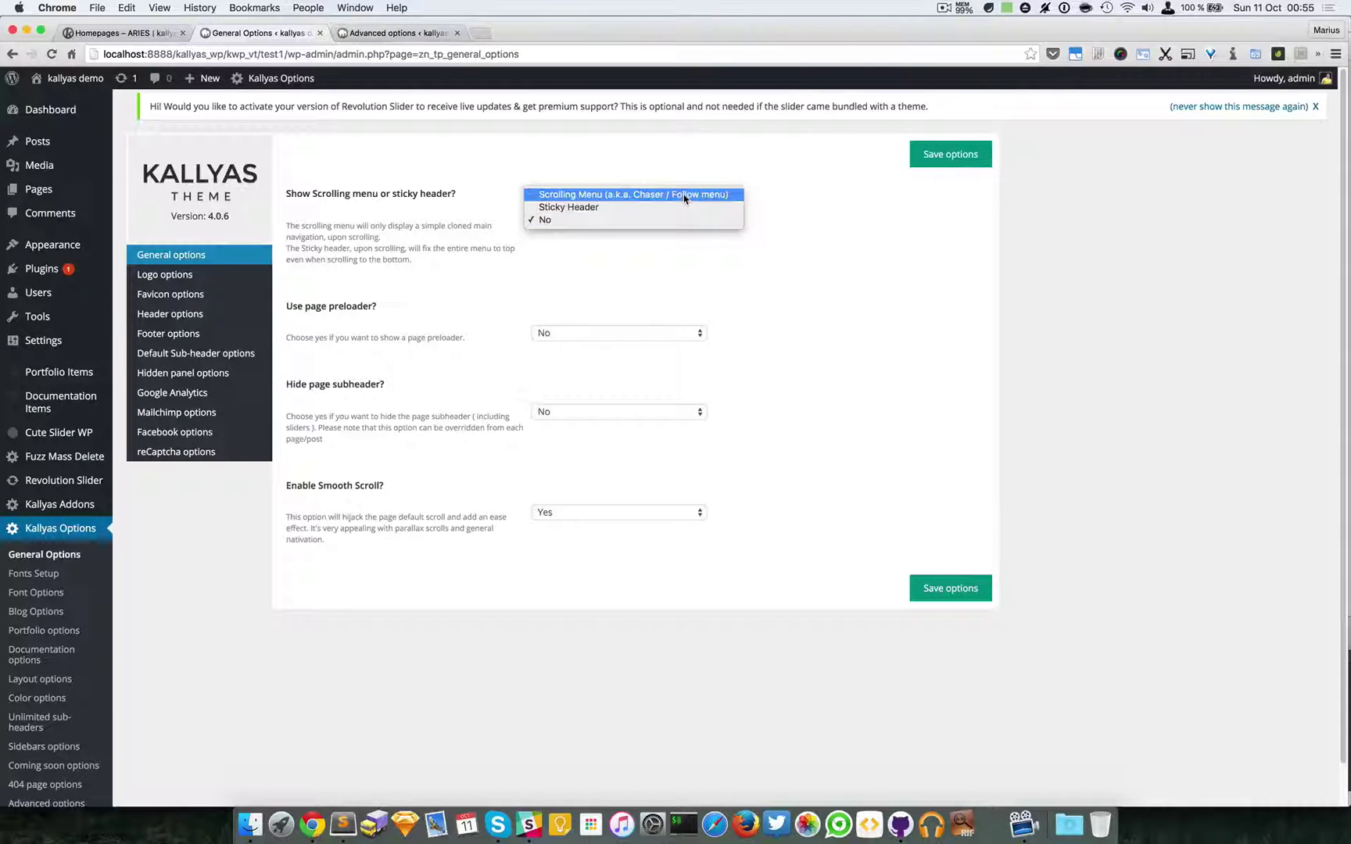
pyautogui.click(604, 196)
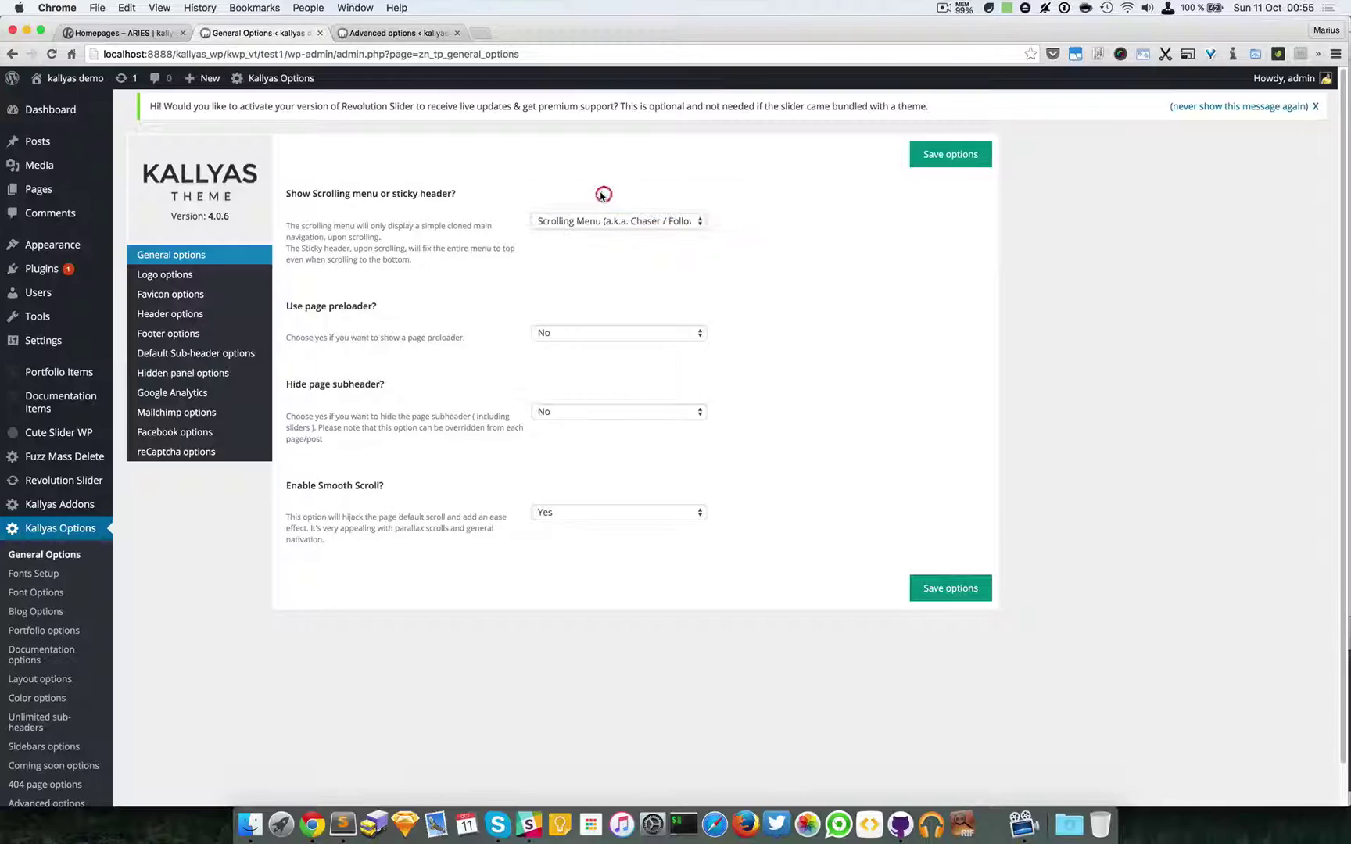
pyautogui.click(938, 160)
# Step: Set 'Use page preloader?' to Yes, save, and switch to the ARIES homepage to preview
pyautogui.click(573, 334)
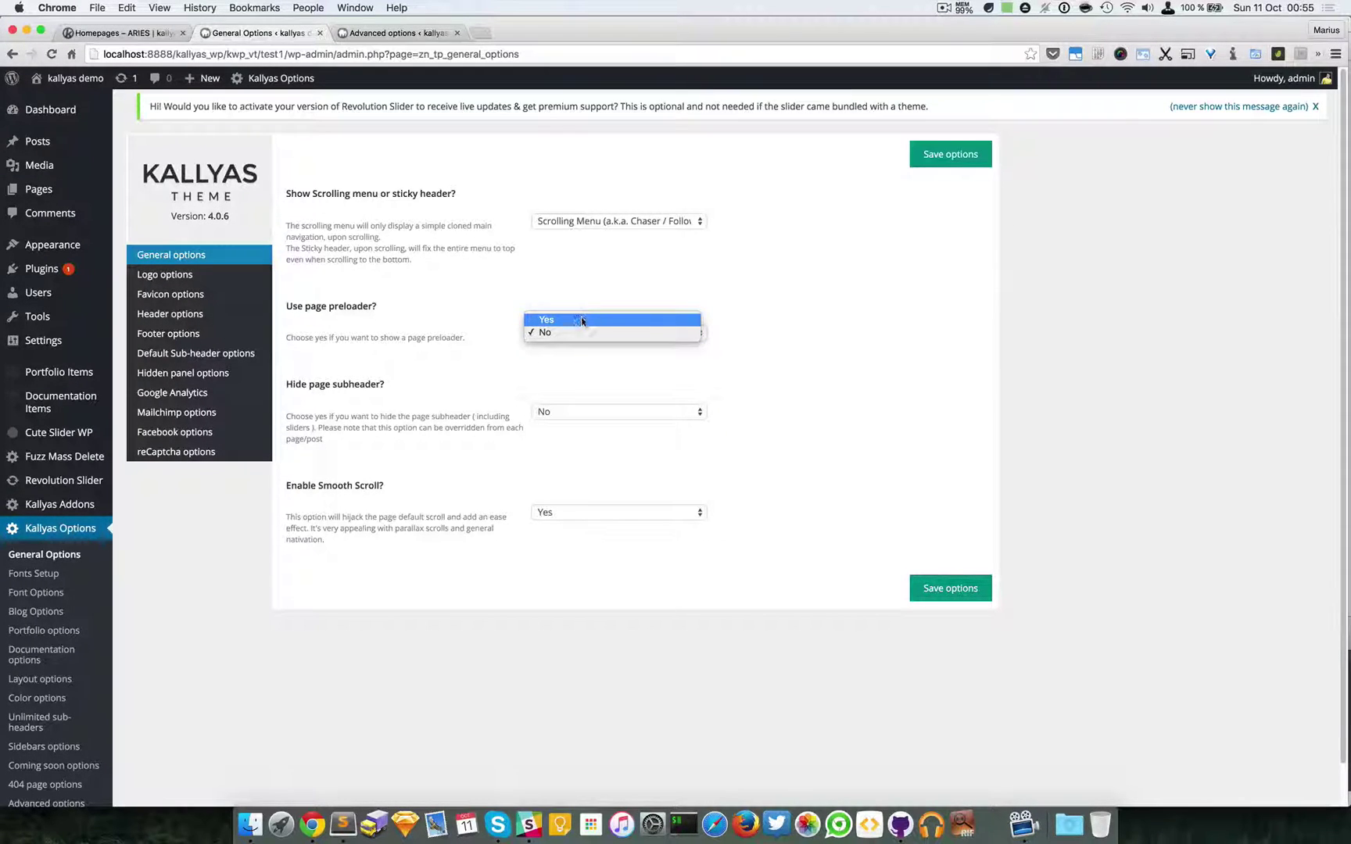
pyautogui.click(582, 321)
pyautogui.click(938, 159)
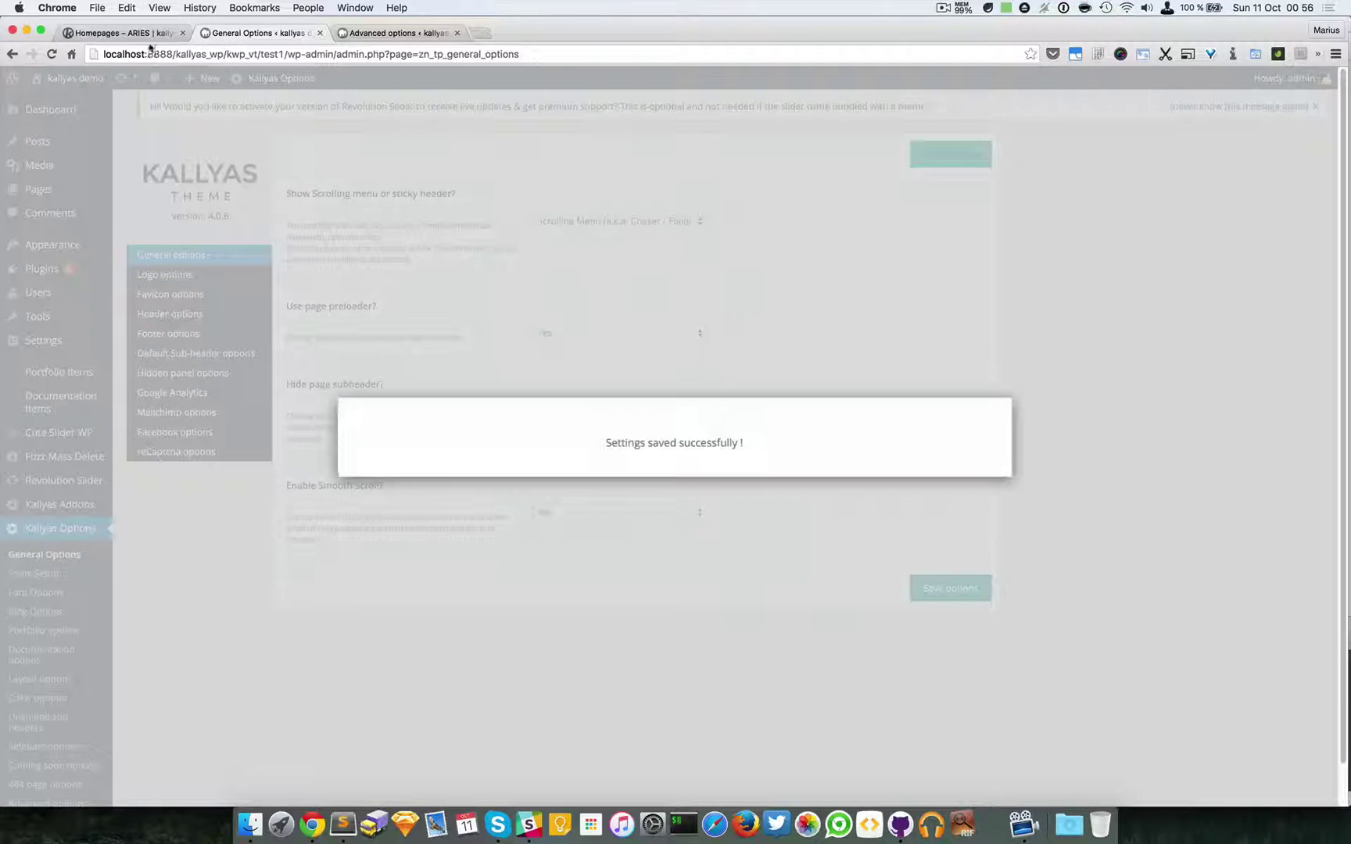
pyautogui.click(148, 33)
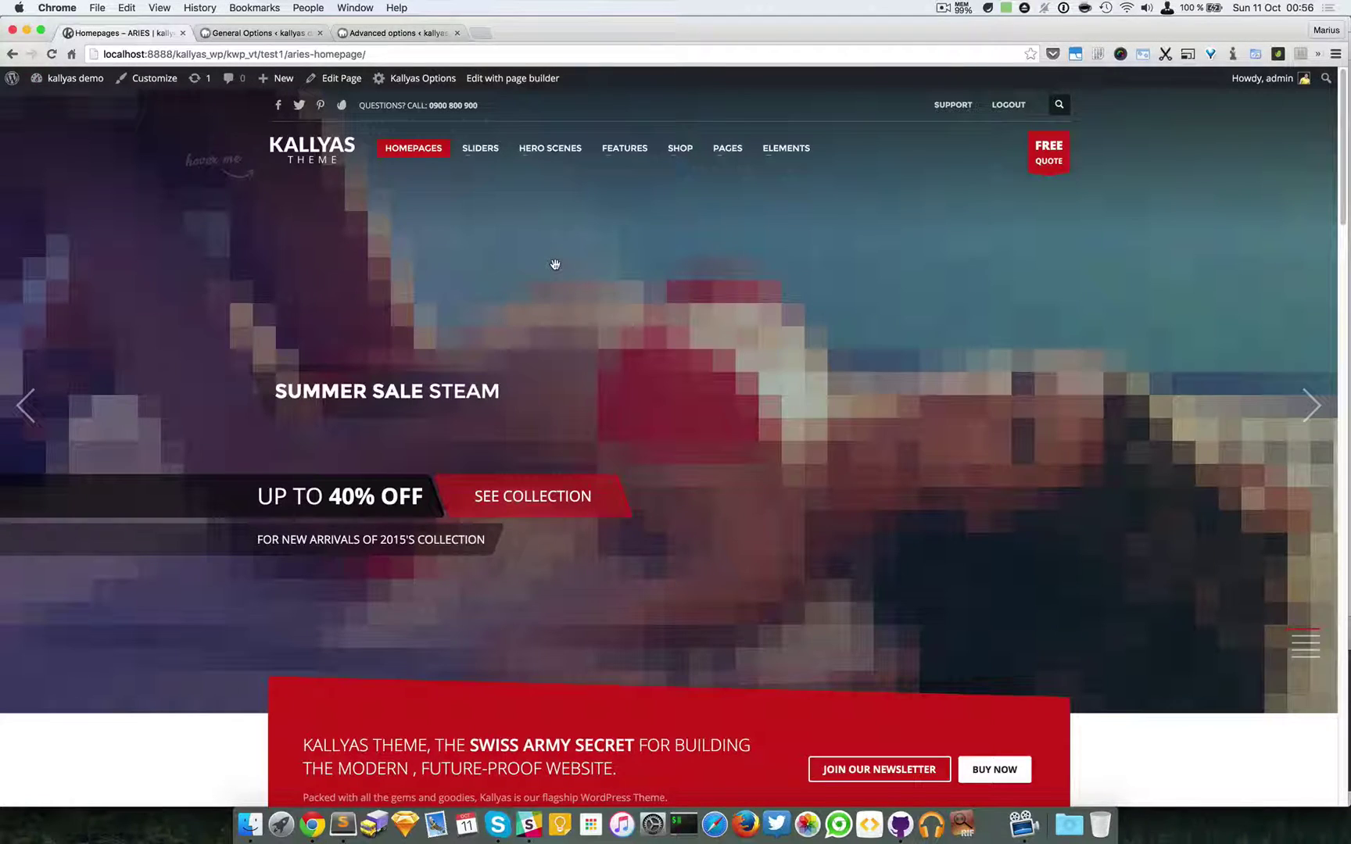
pyautogui.scroll(-5, 555, 297)
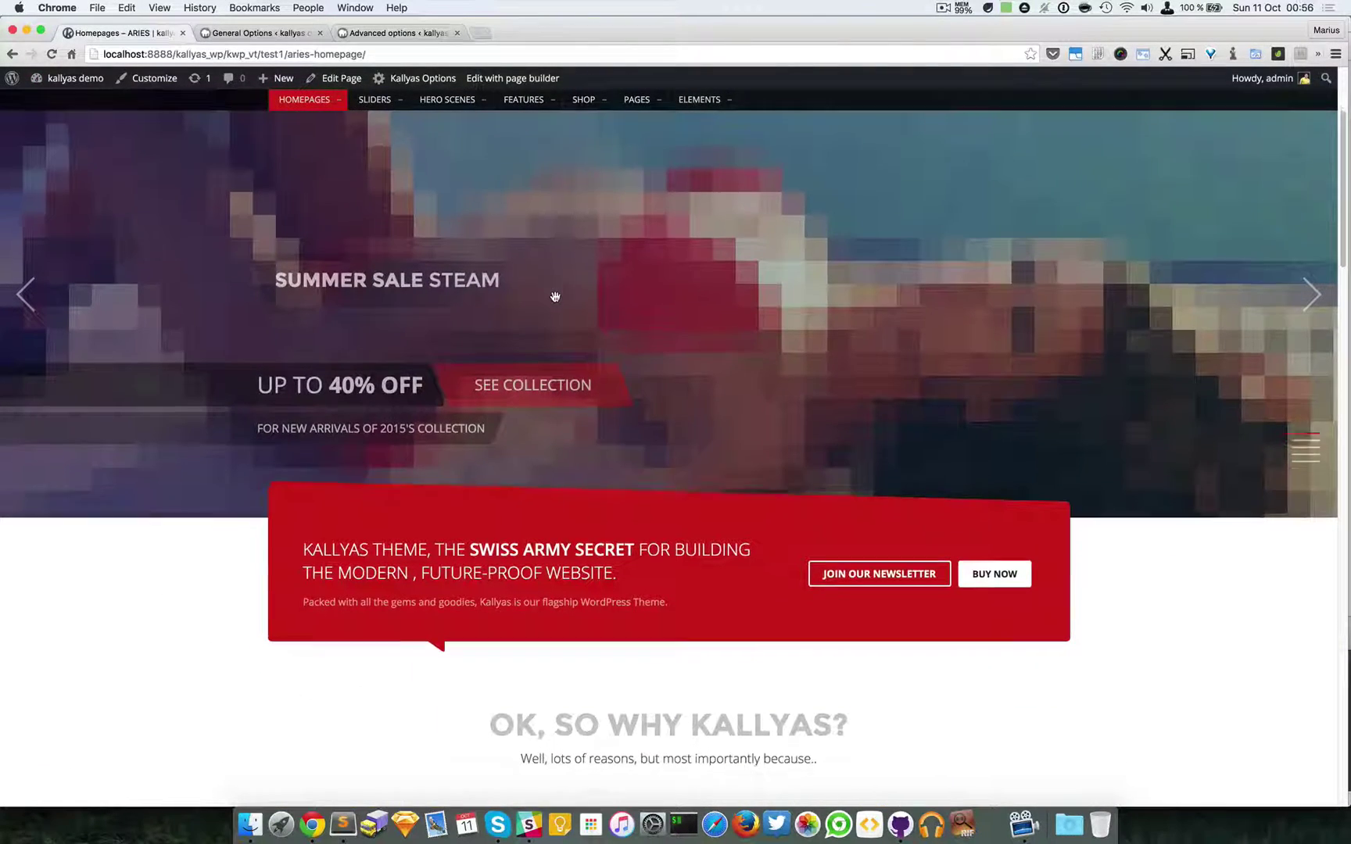
pyautogui.scroll(2, 387, 239)
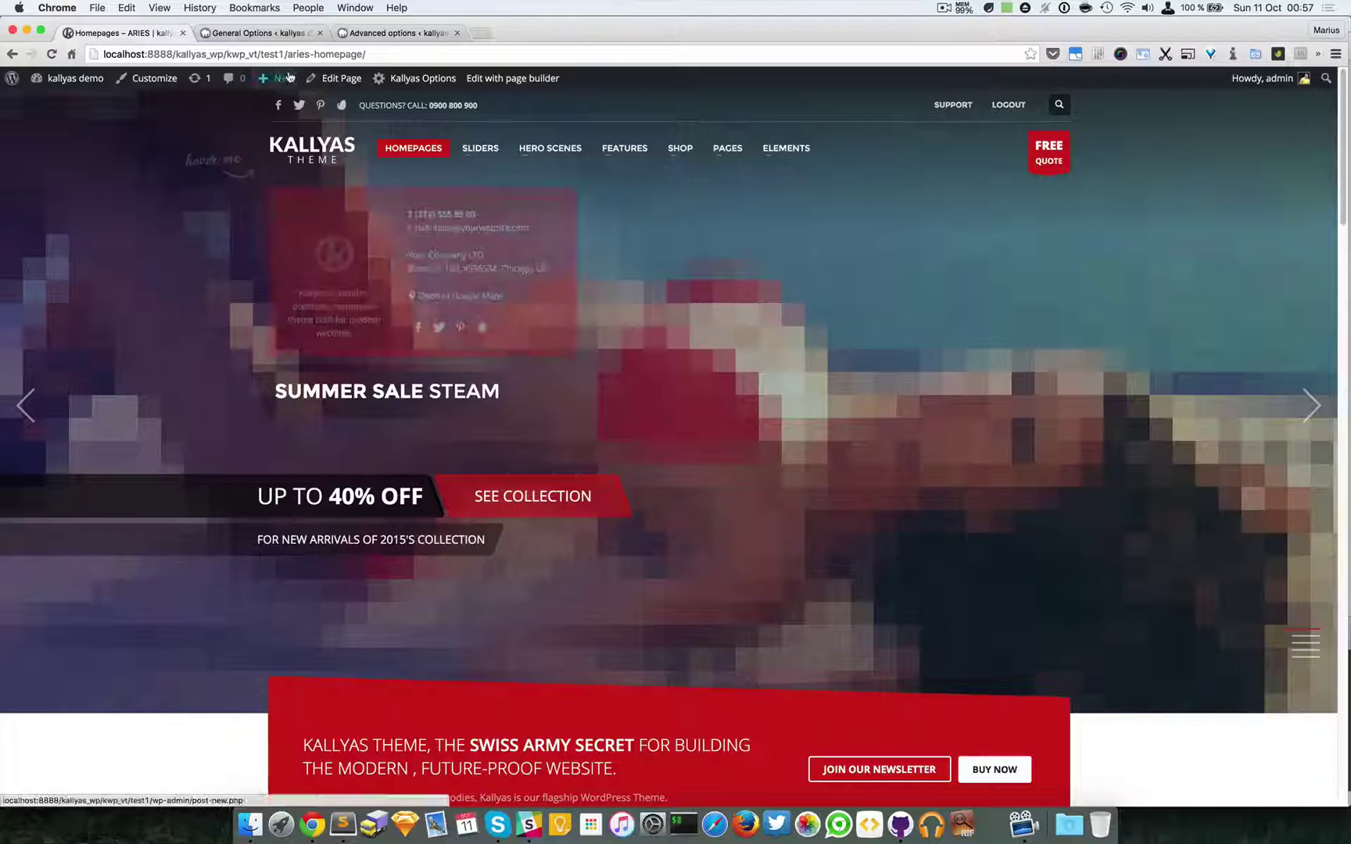
pyautogui.scroll(-6, 734, 488)
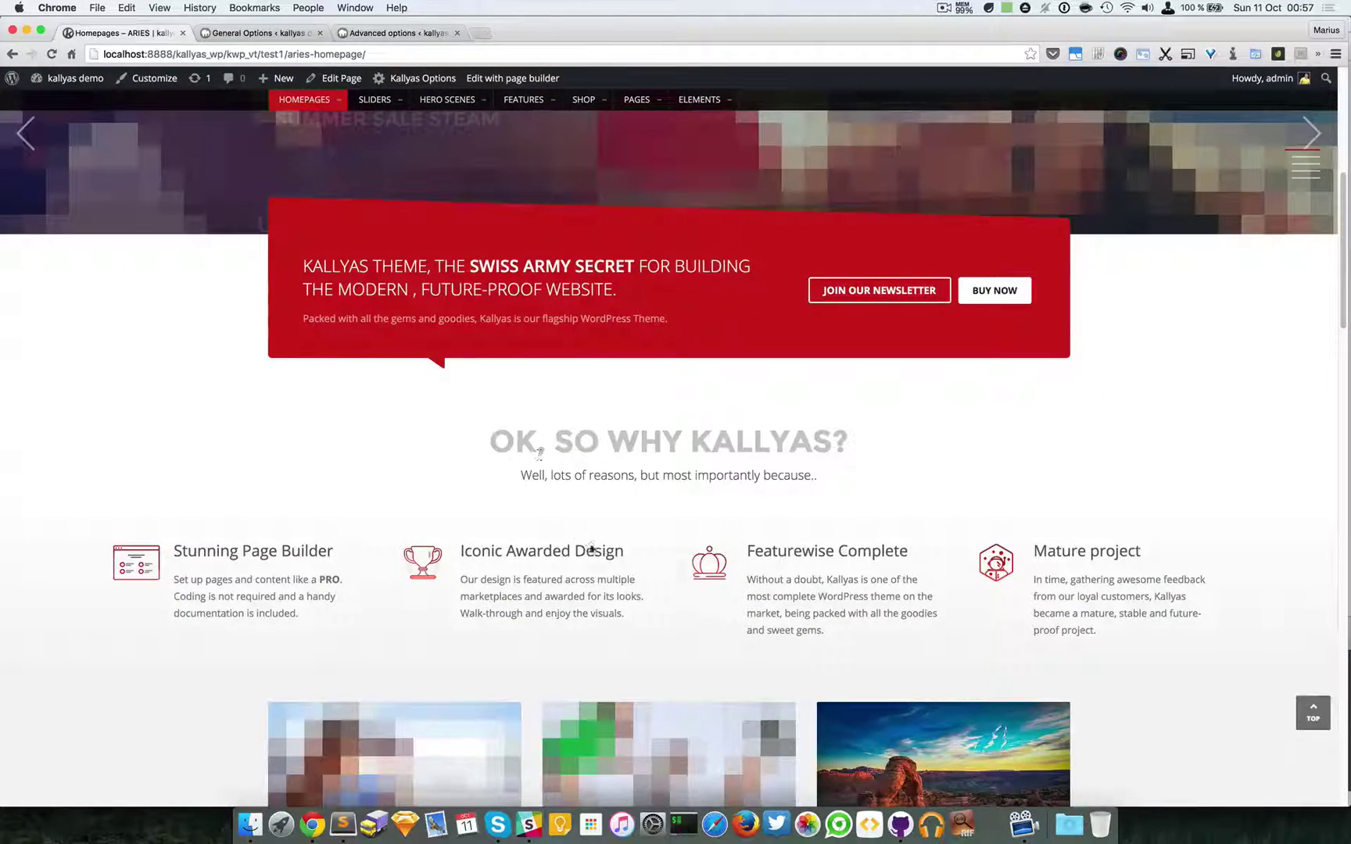
pyautogui.scroll(6, 592, 549)
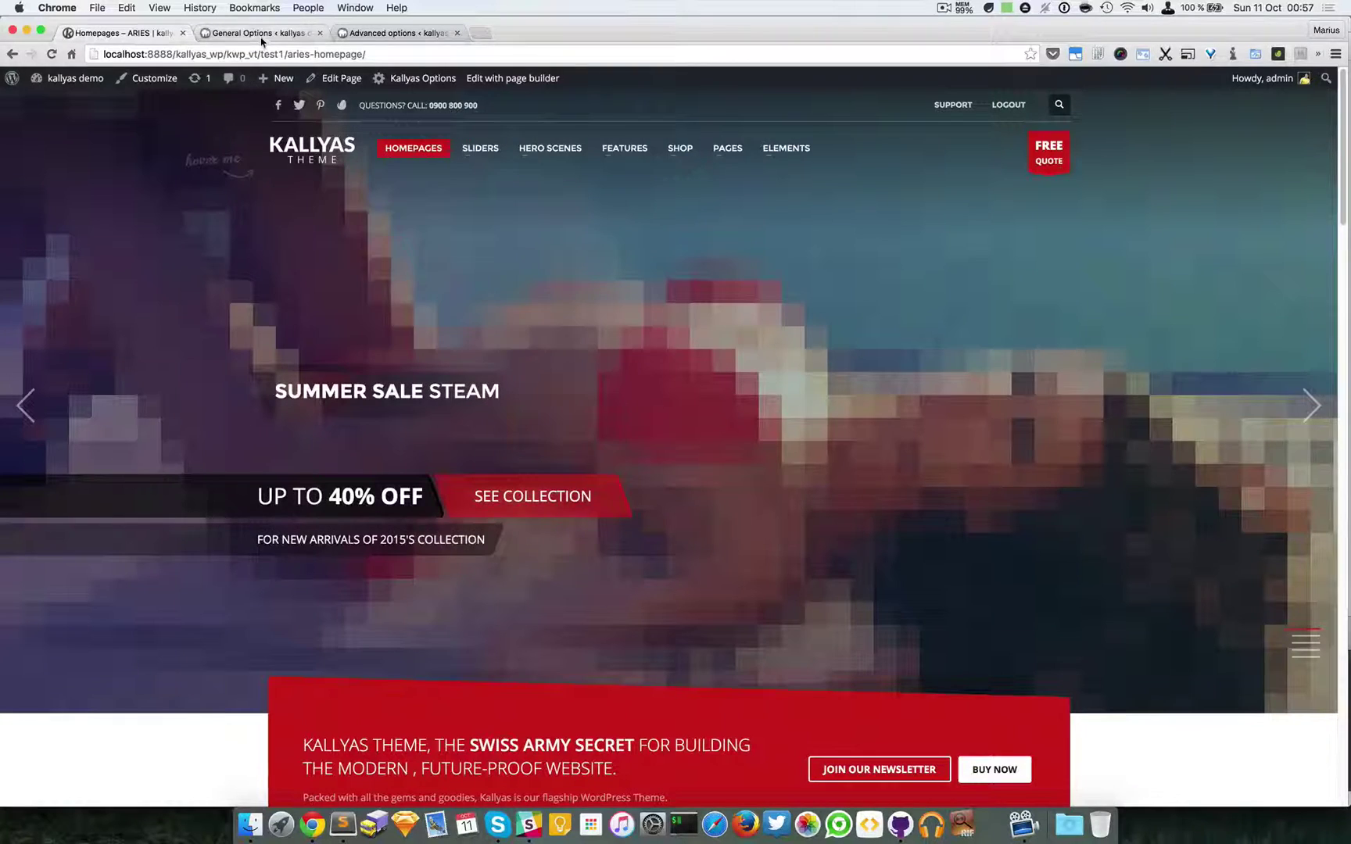
# Step: Keep the page preloader at Yes and highlight the BLOG & STORIES subheader title and breadcrumb
pyautogui.click(261, 33)
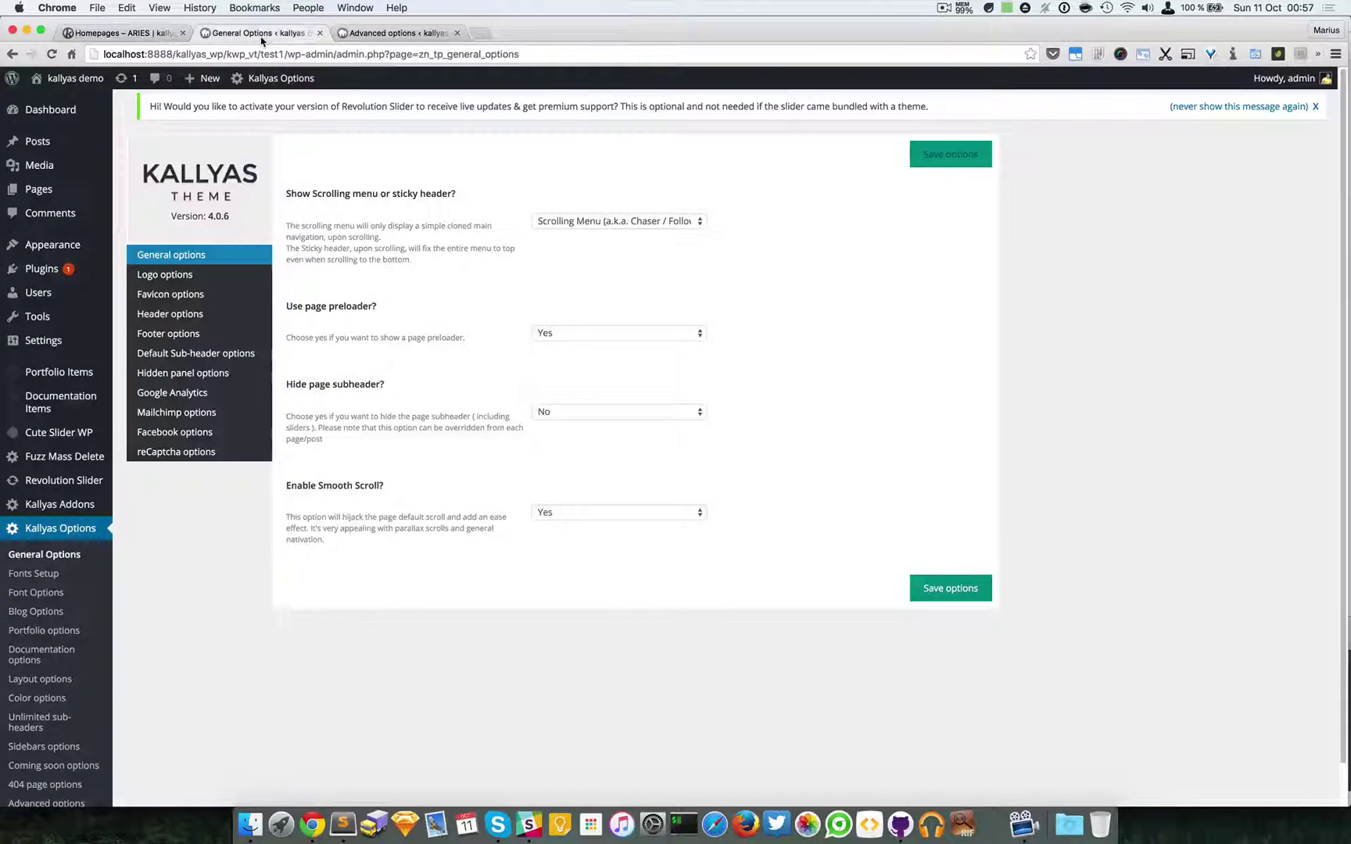
pyautogui.click(674, 332)
pyautogui.click(798, 364)
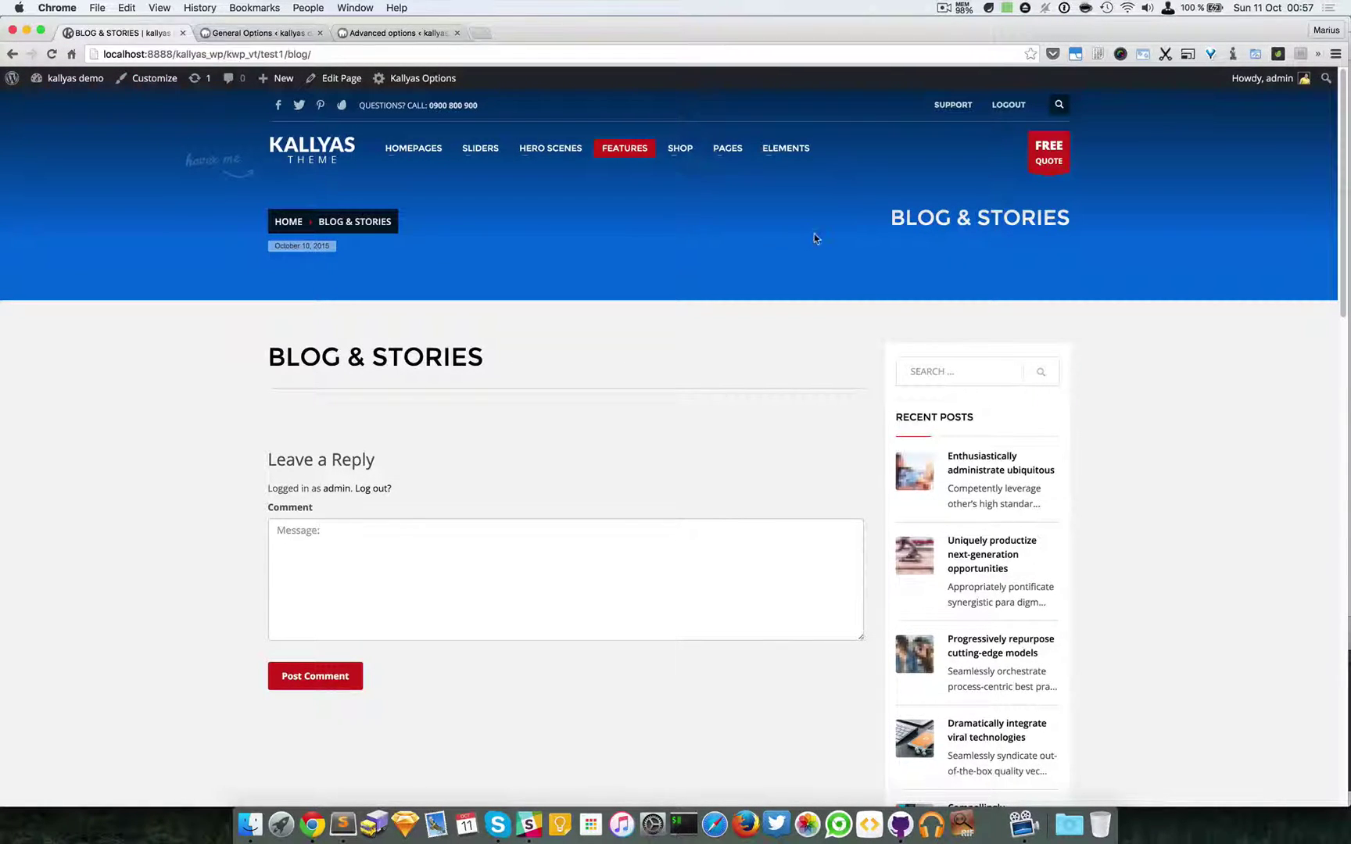
pyautogui.moveTo(903, 220); pyautogui.dragTo(1057, 255)
pyautogui.click(1057, 256)
pyautogui.click(281, 33)
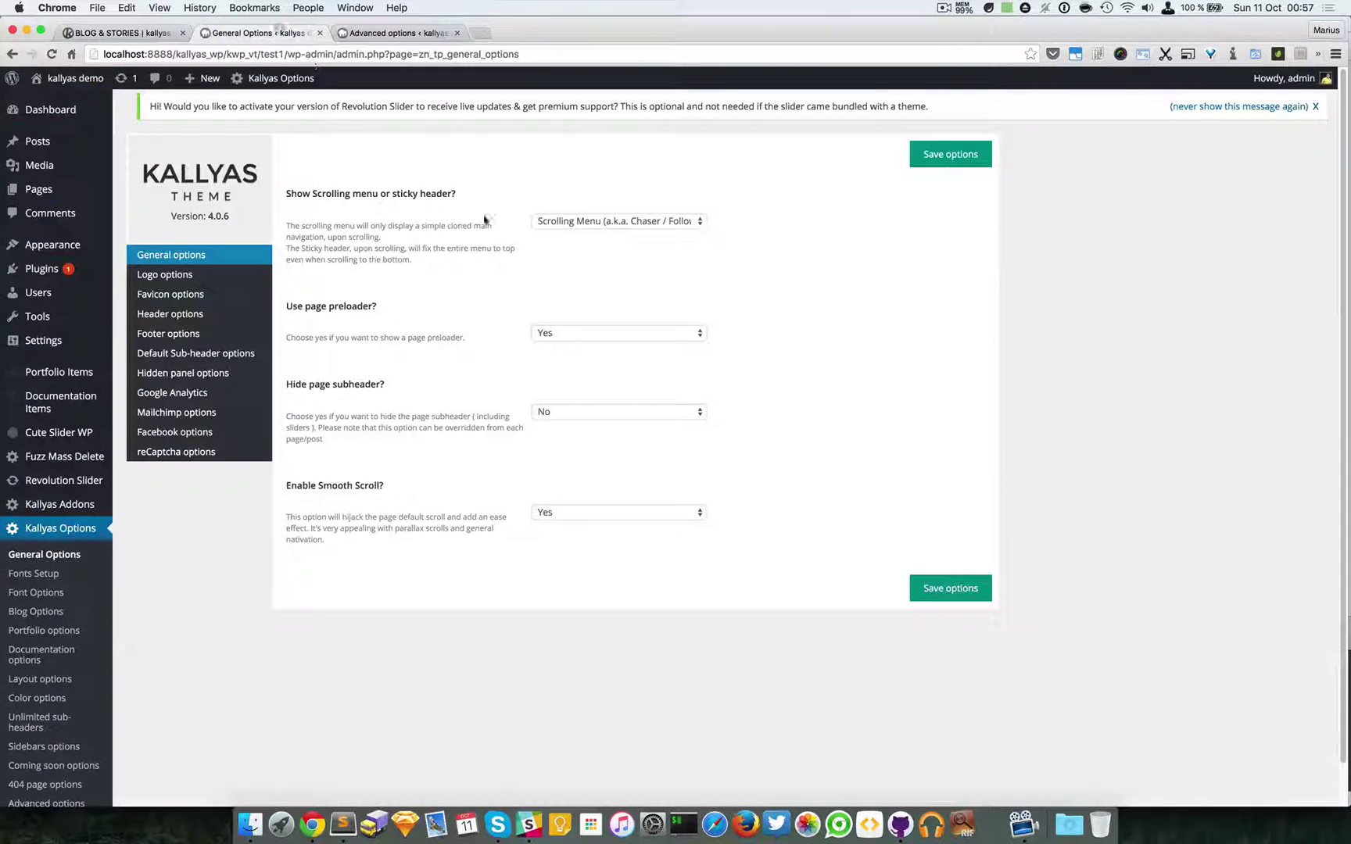